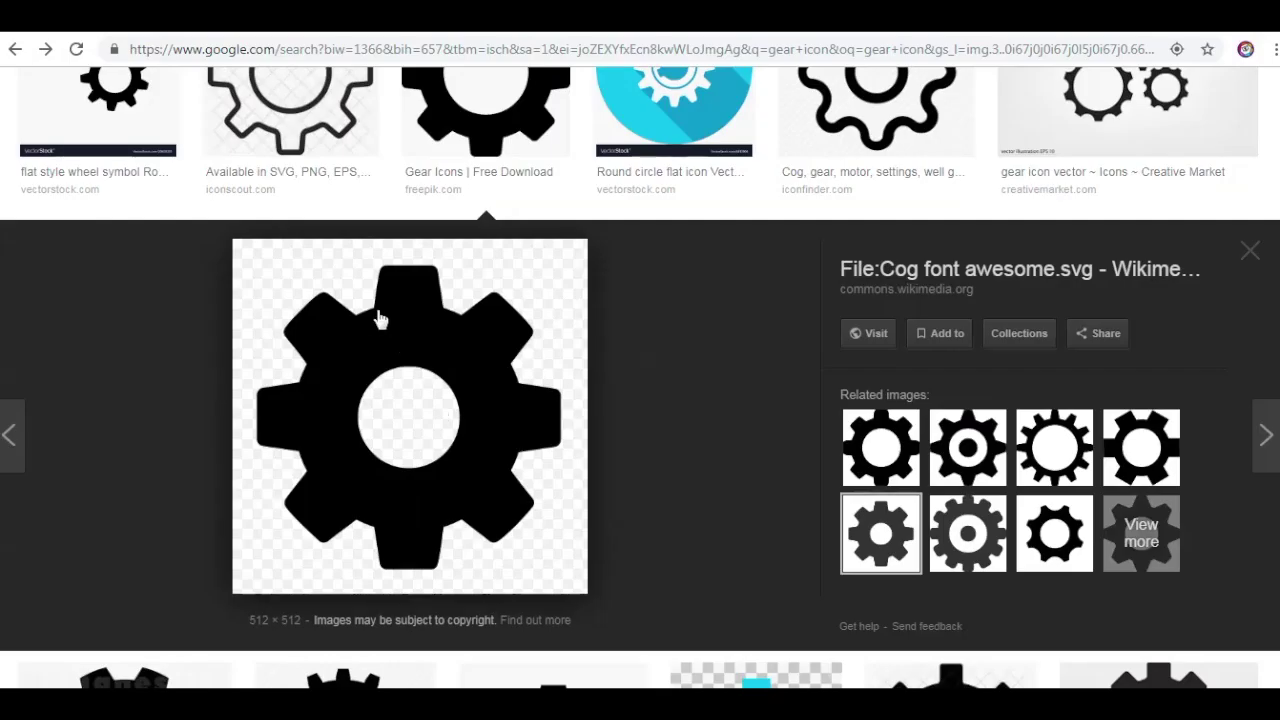
# Enlarge the solid black cog in the gear icon image results and bring up its copy menu.
pyautogui.scroll(5, 440, 412)
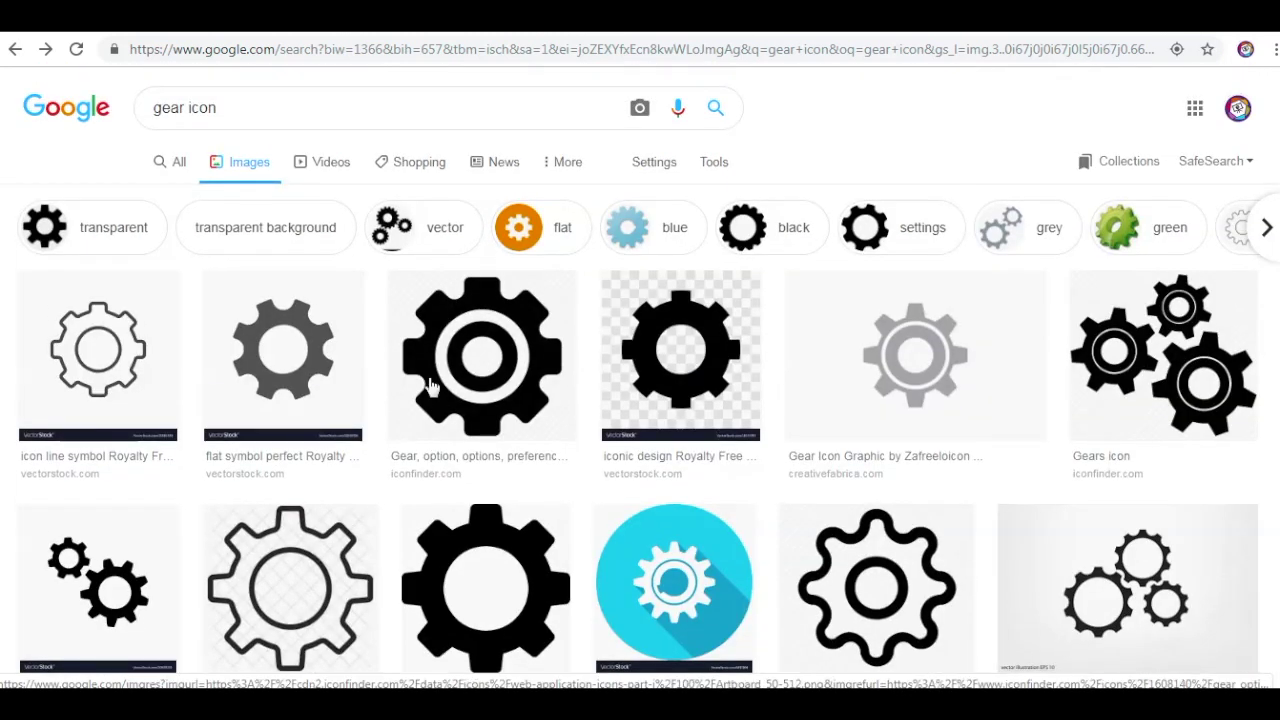
pyautogui.moveTo(243, 103); pyautogui.dragTo(137, 119)
pyautogui.click(246, 104)
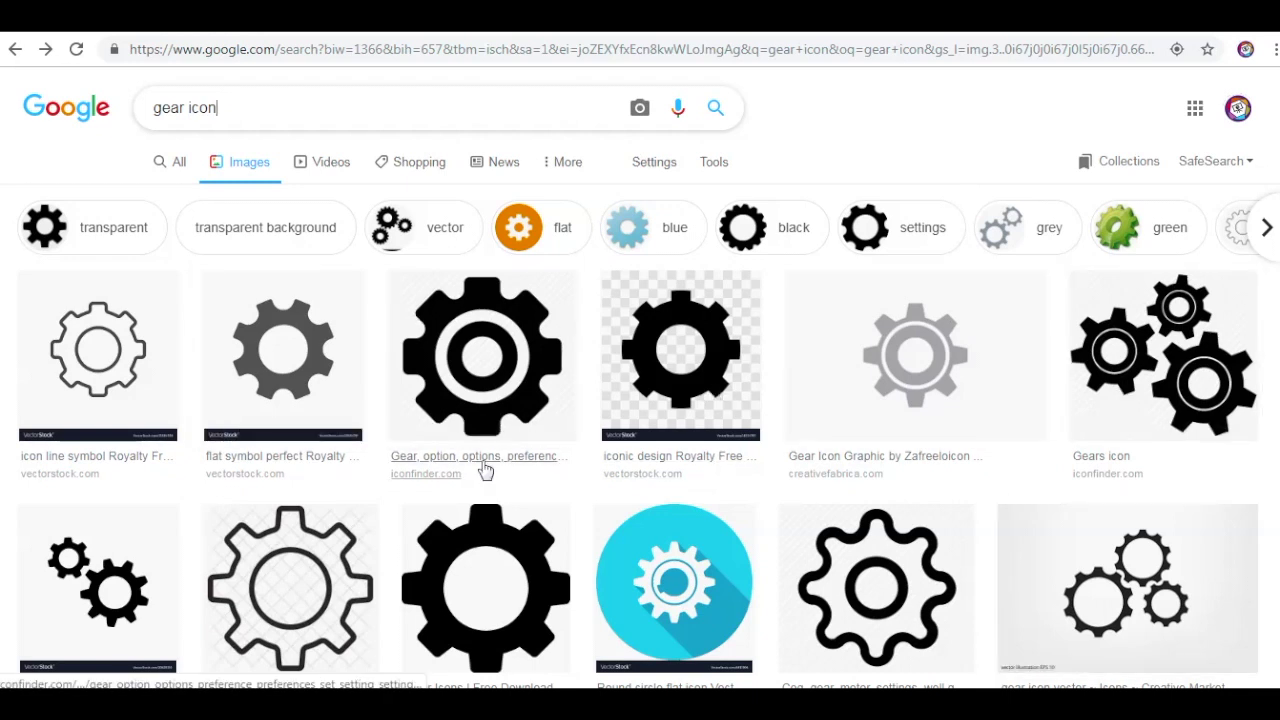
pyautogui.click(512, 530)
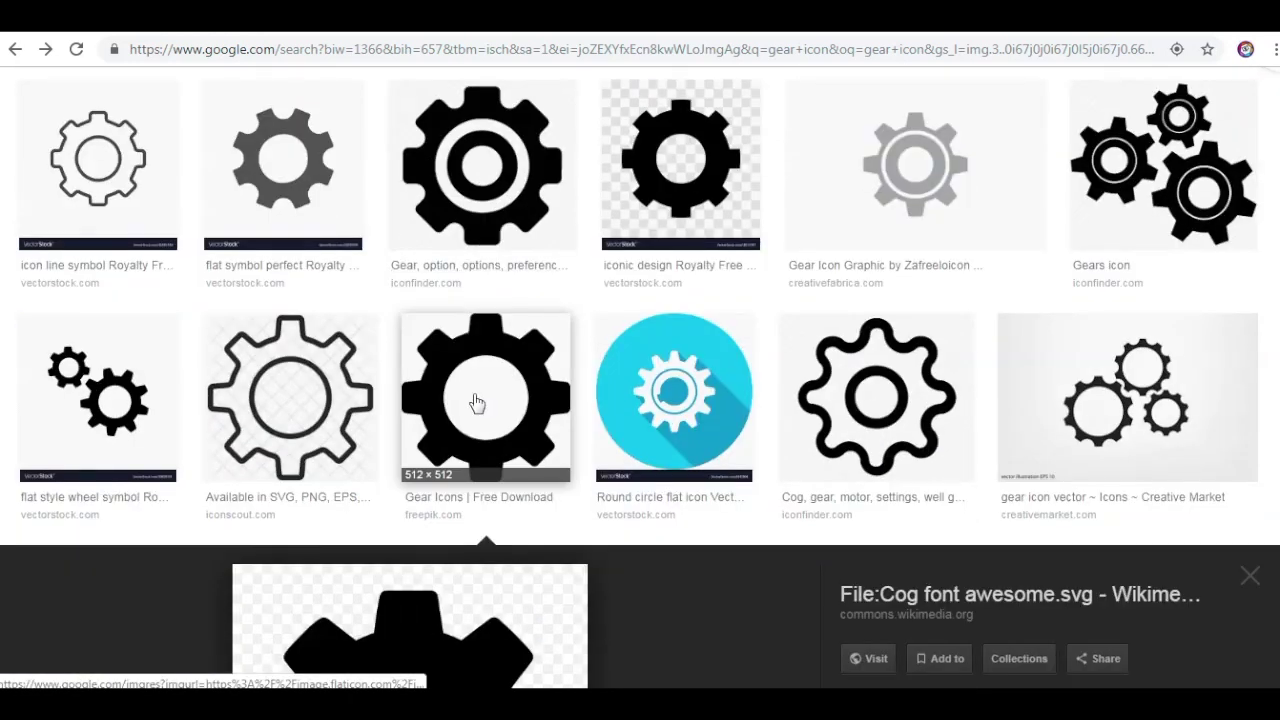
pyautogui.scroll(-2, 480, 405)
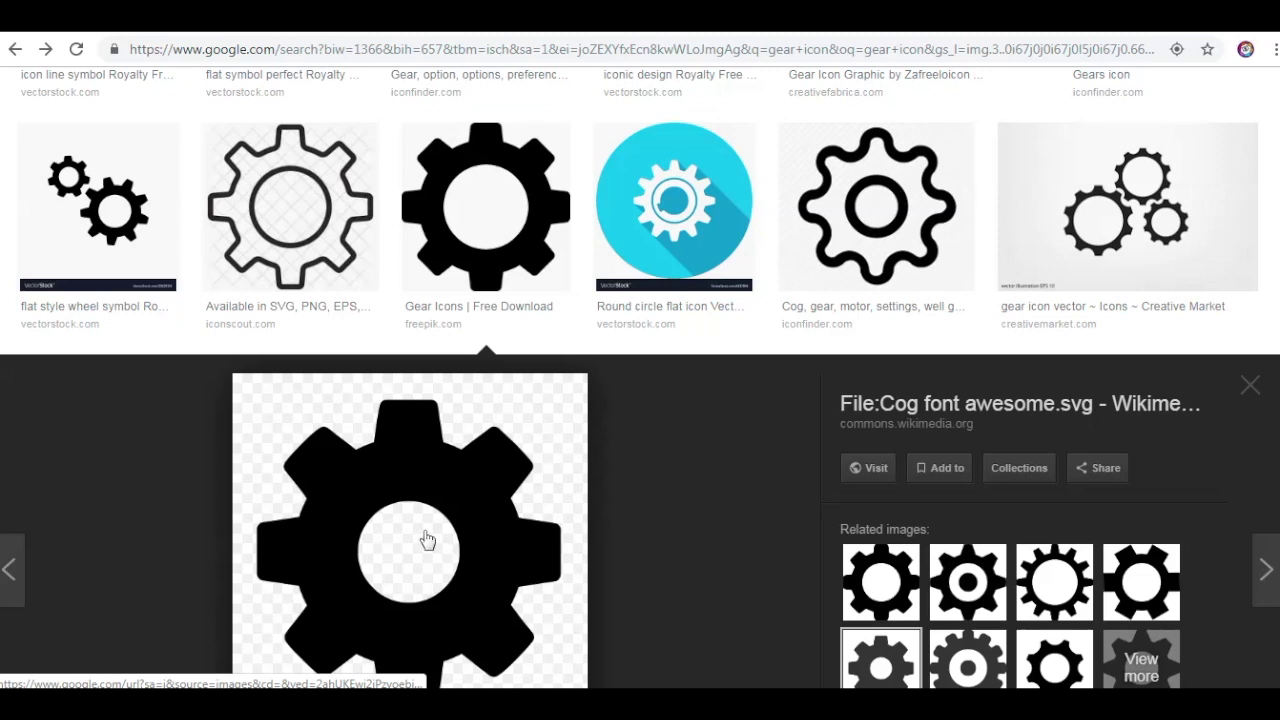
pyautogui.rightClick(427, 540)
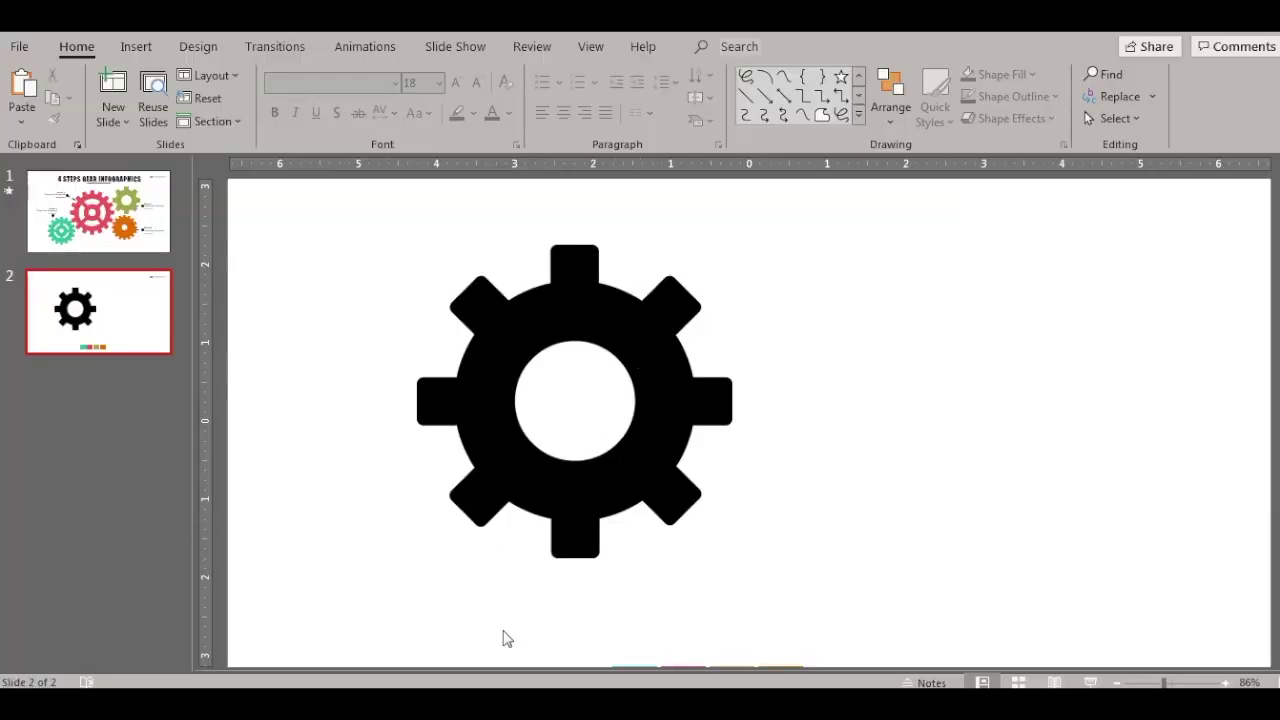
pyautogui.click(634, 352)
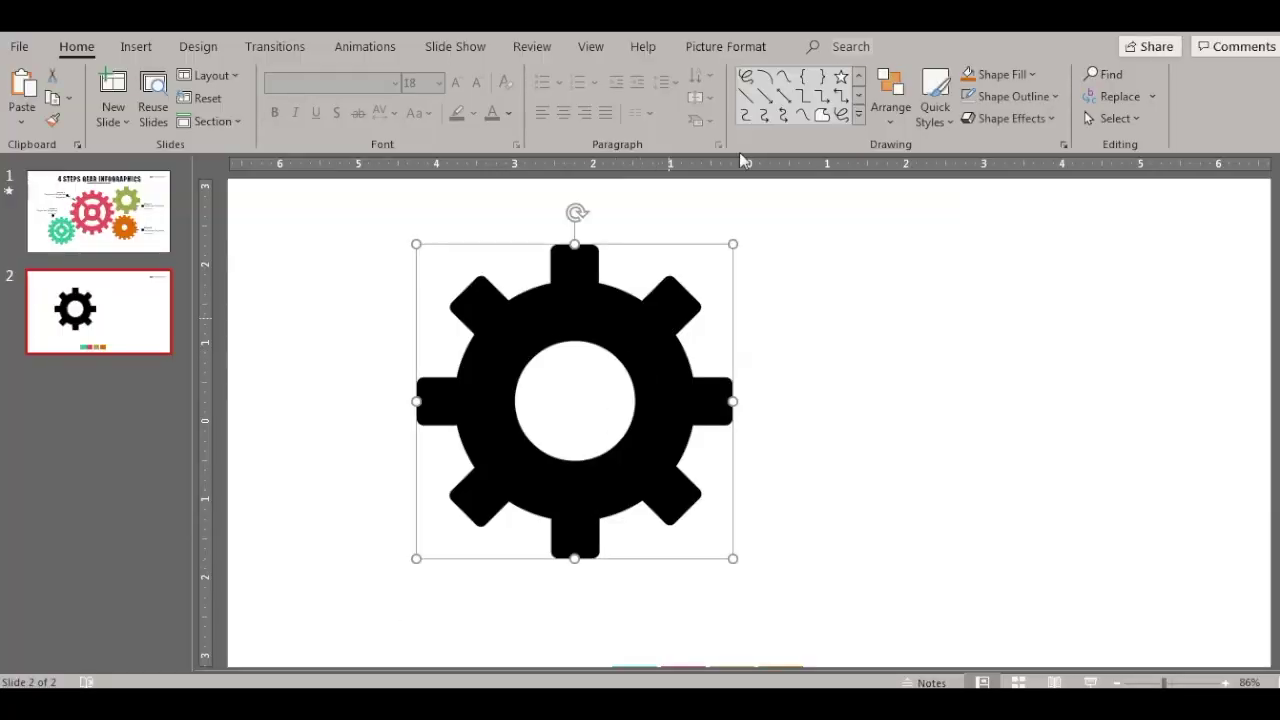
pyautogui.doubleClick(639, 322)
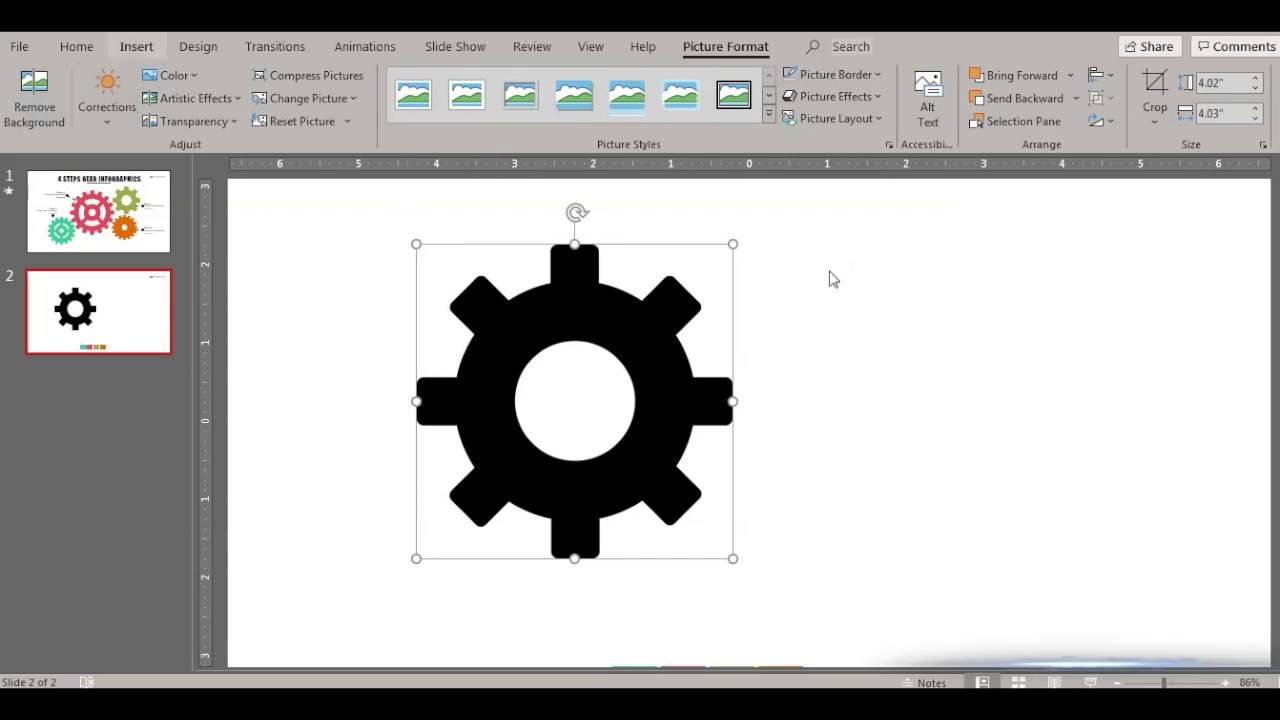
pyautogui.click(903, 323)
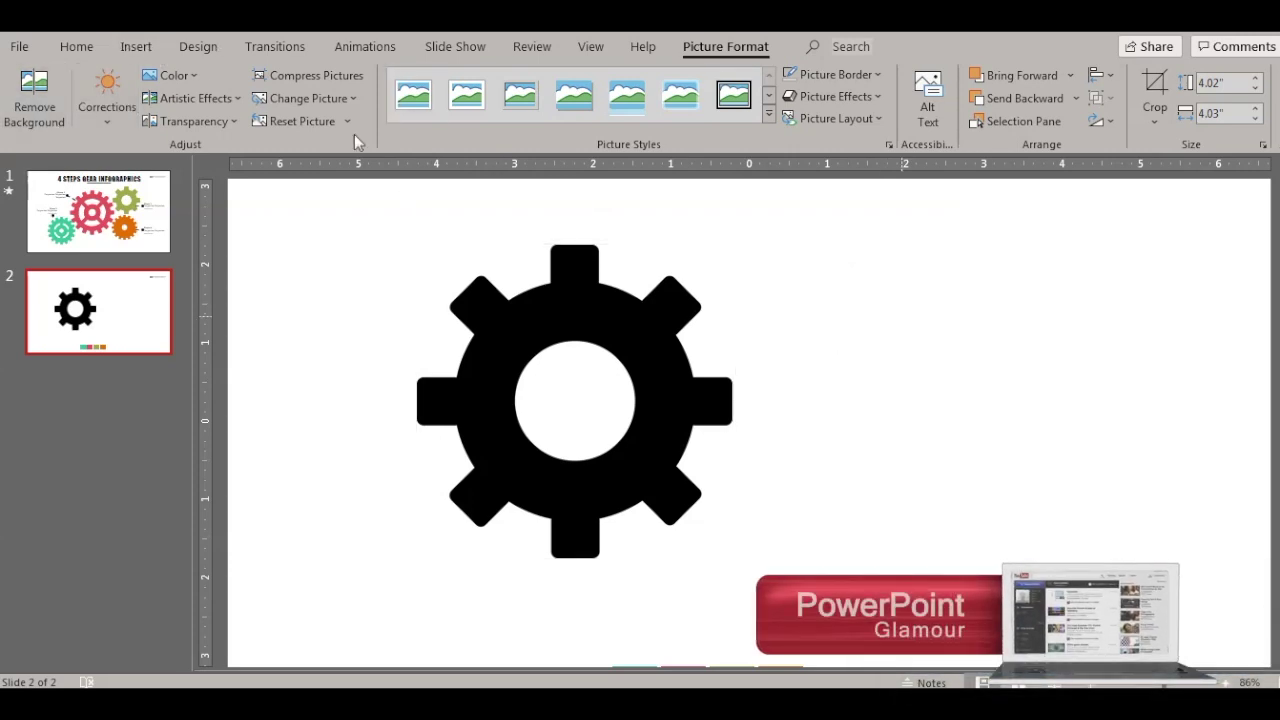
pyautogui.click(76, 47)
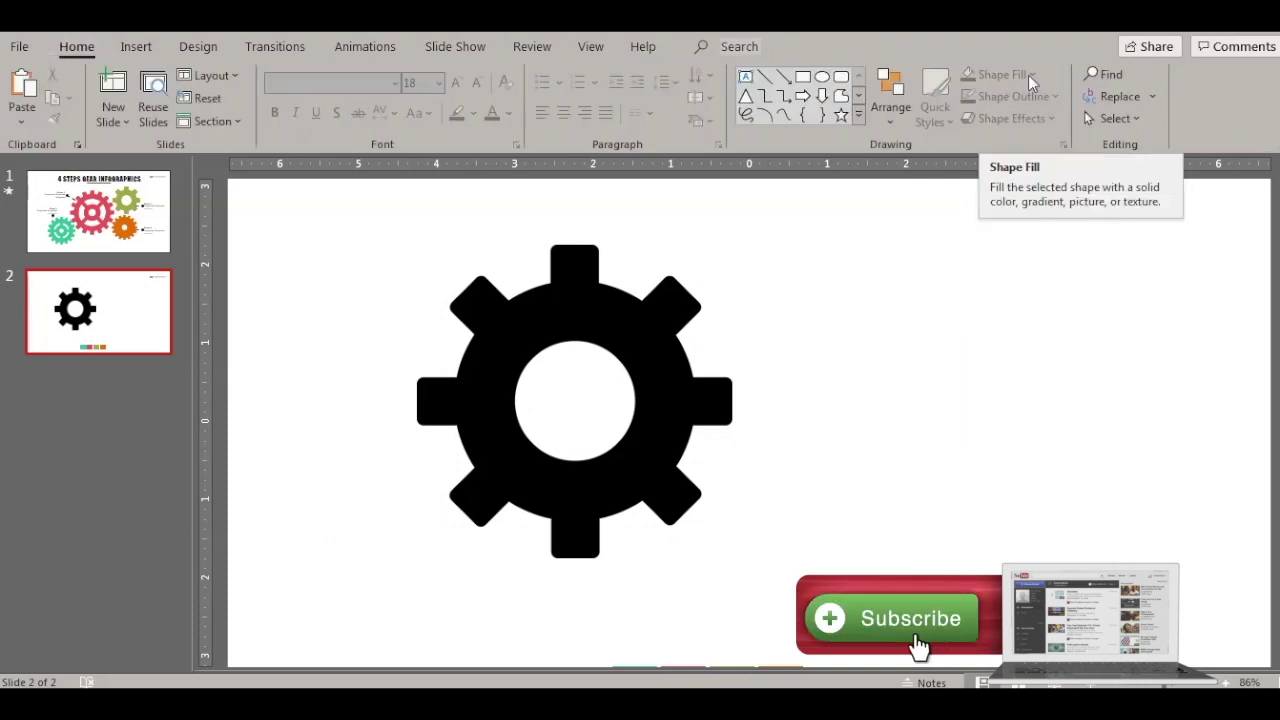
pyautogui.click(624, 296)
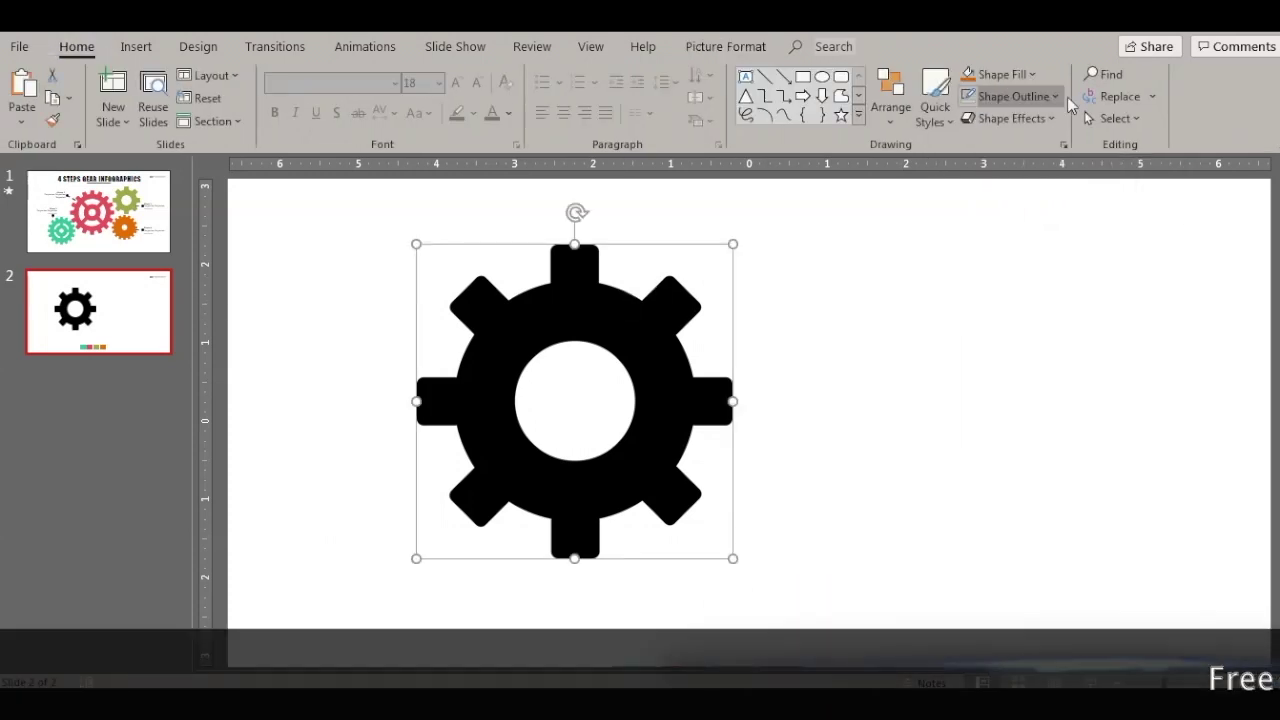
pyautogui.click(966, 85)
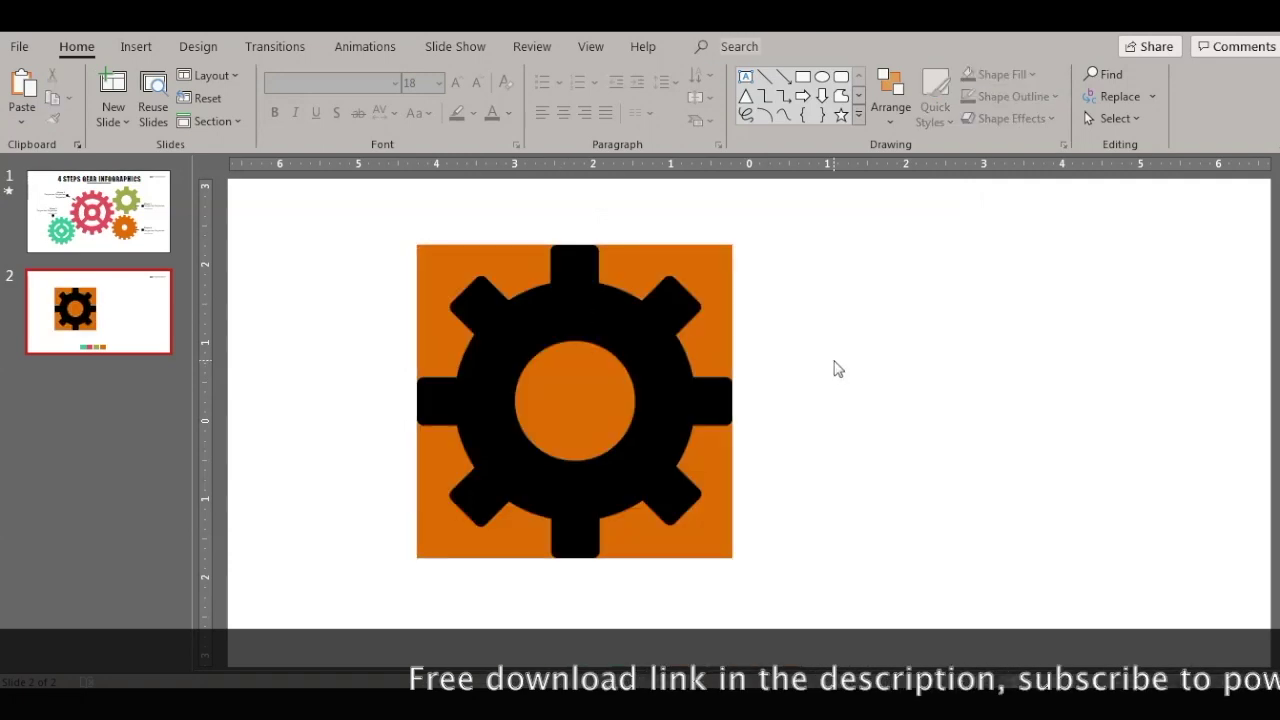
pyautogui.hotkey('ctrl', 'z')
pyautogui.click(845, 330)
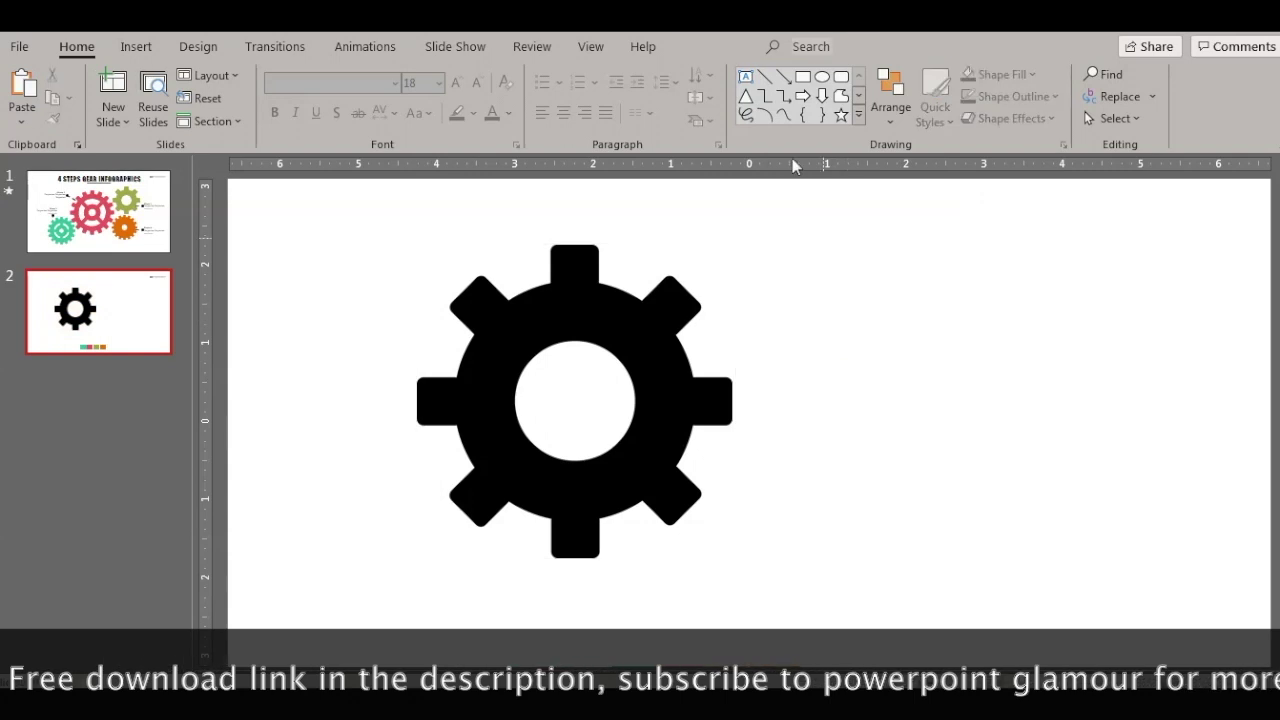
# Start a Freeform: Shape trace around the cog's right, lower-right and bottom teeth.
pyautogui.click(859, 115)
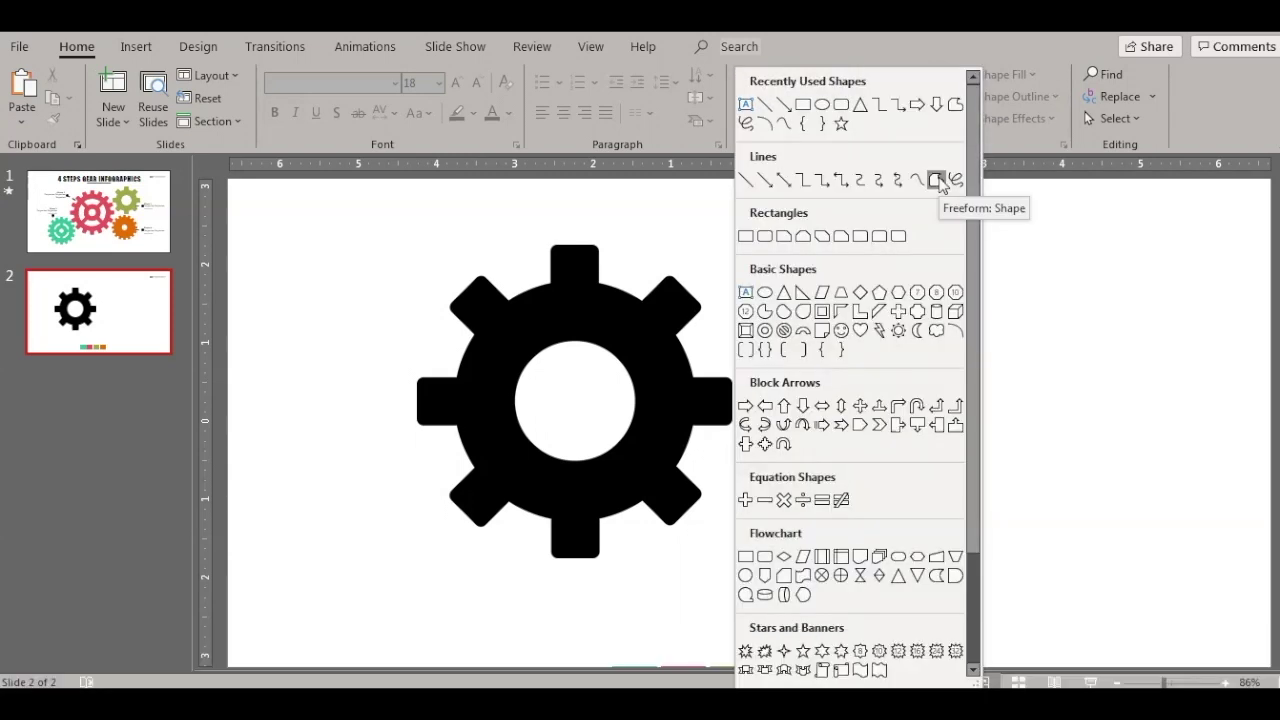
pyautogui.click(936, 180)
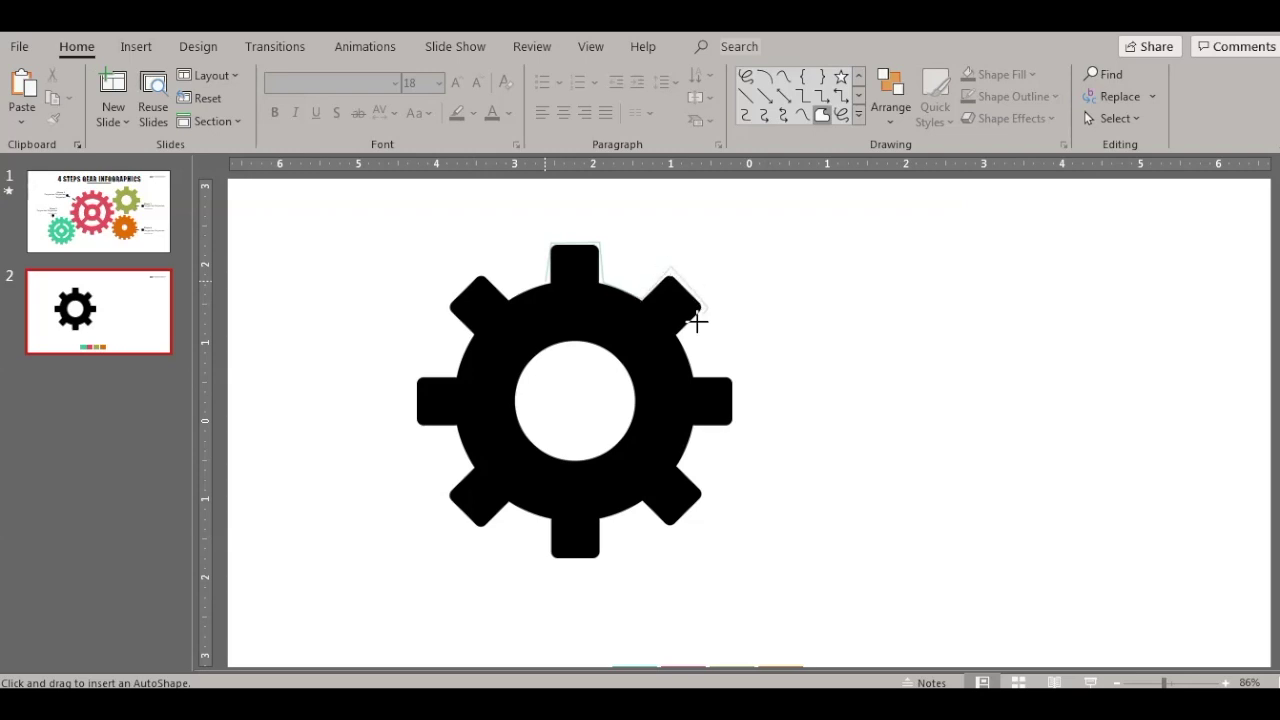
pyautogui.click(692, 377)
pyautogui.click(736, 375)
pyautogui.click(708, 497)
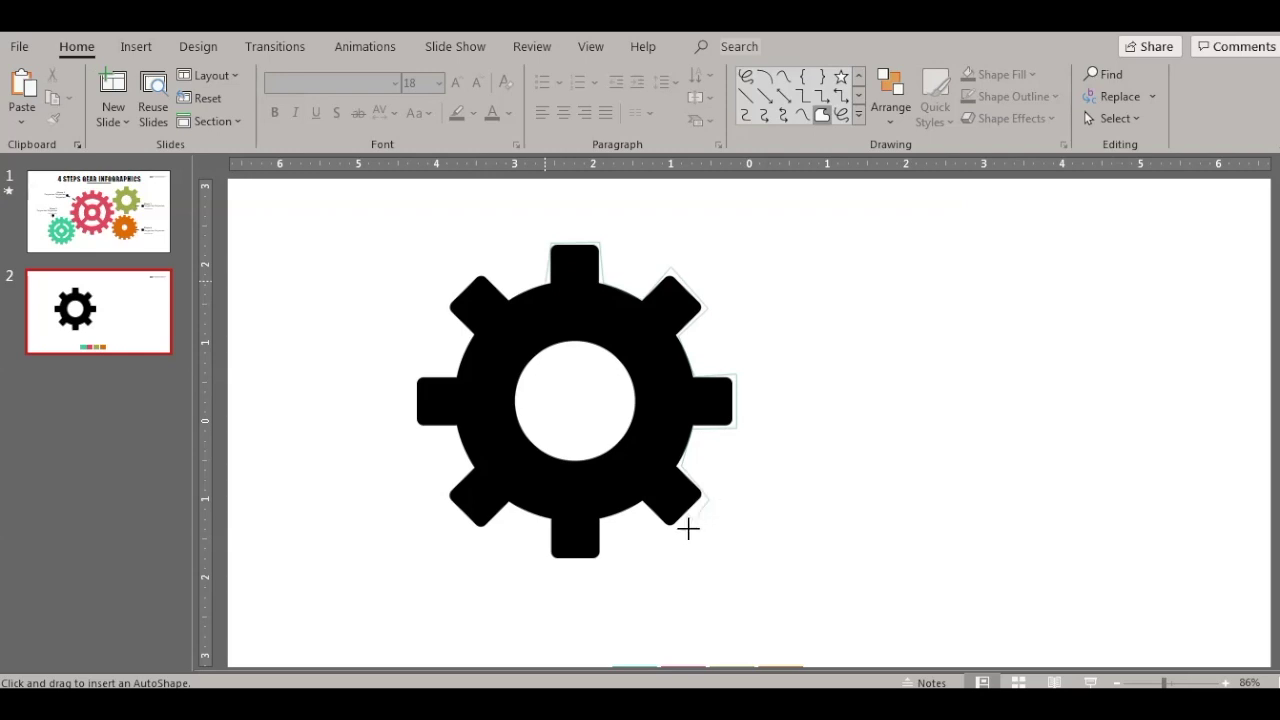
pyautogui.click(669, 531)
pyautogui.click(601, 519)
pyautogui.click(545, 517)
pyautogui.click(504, 506)
# Trace the lower-left, left and upper-left teeth and close the filled green gear shape.
pyautogui.click(484, 530)
pyautogui.click(439, 484)
pyautogui.click(466, 466)
pyautogui.click(455, 423)
pyautogui.click(417, 424)
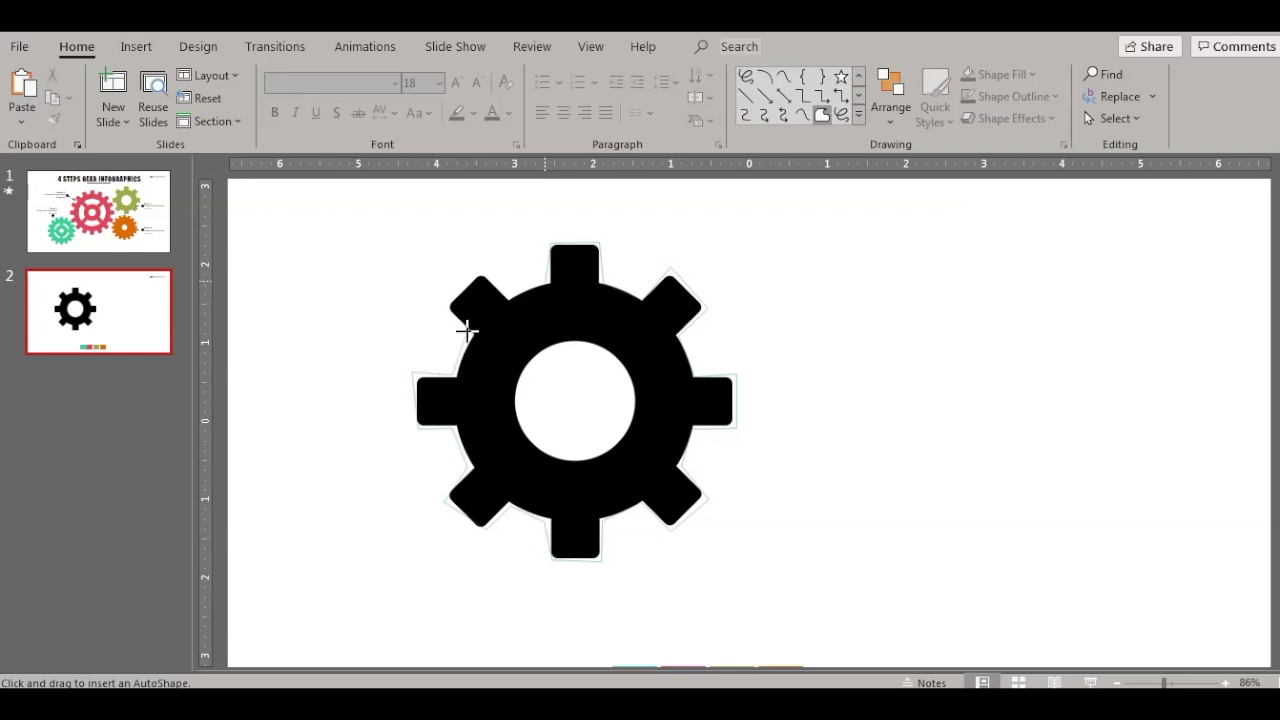
pyautogui.click(466, 272)
pyautogui.click(480, 267)
pyautogui.click(535, 279)
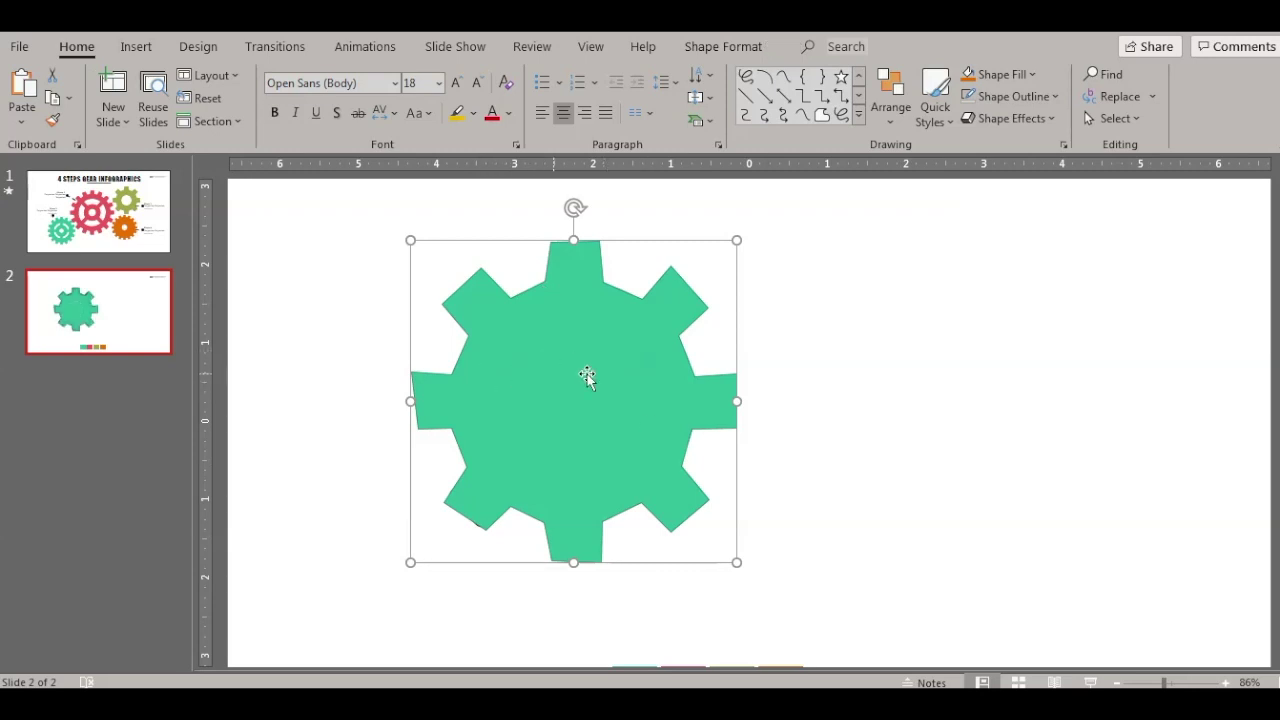
# Move the traced gear to the right of the cog, fill it orange and remove its outline.
pyautogui.moveTo(575, 376); pyautogui.dragTo(980, 376)
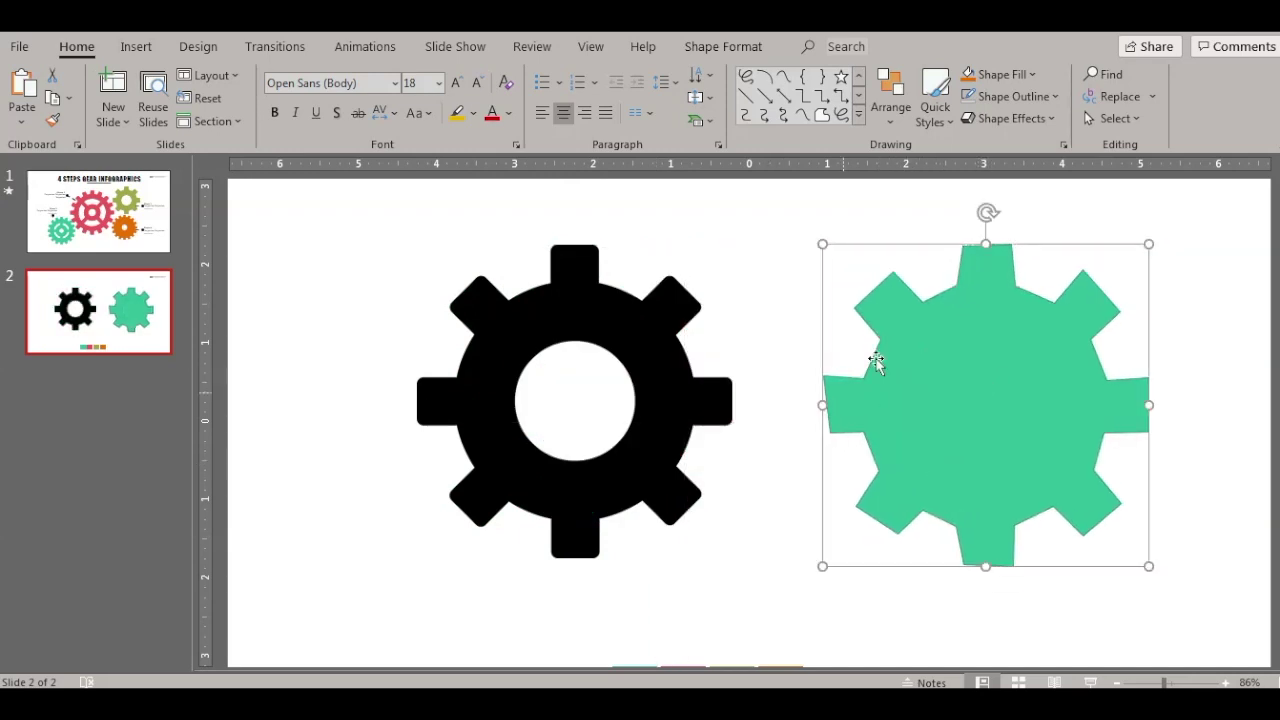
pyautogui.click(781, 486)
pyautogui.click(988, 380)
pyautogui.click(970, 77)
pyautogui.click(968, 100)
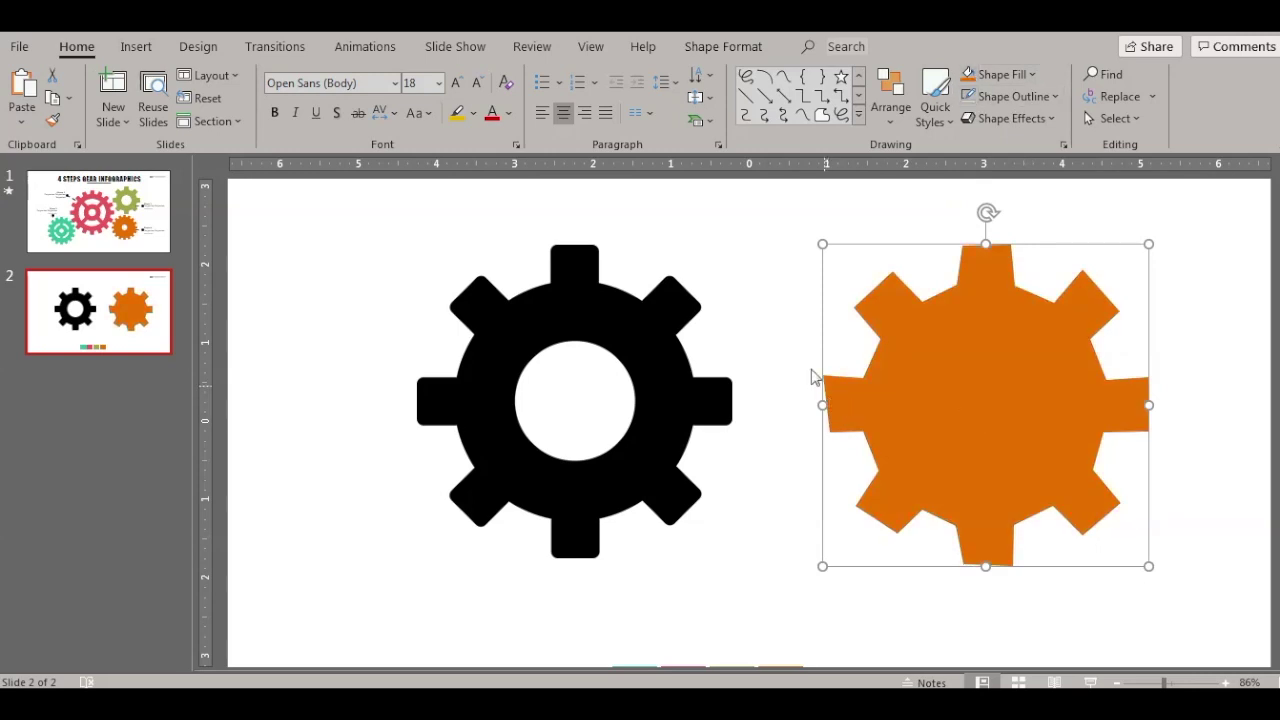
# Draw a white circle centred on the orange gear as its centre hole.
pyautogui.click(858, 114)
pyautogui.click(826, 124)
pyautogui.moveTo(936, 348); pyautogui.dragTo(1066, 468)
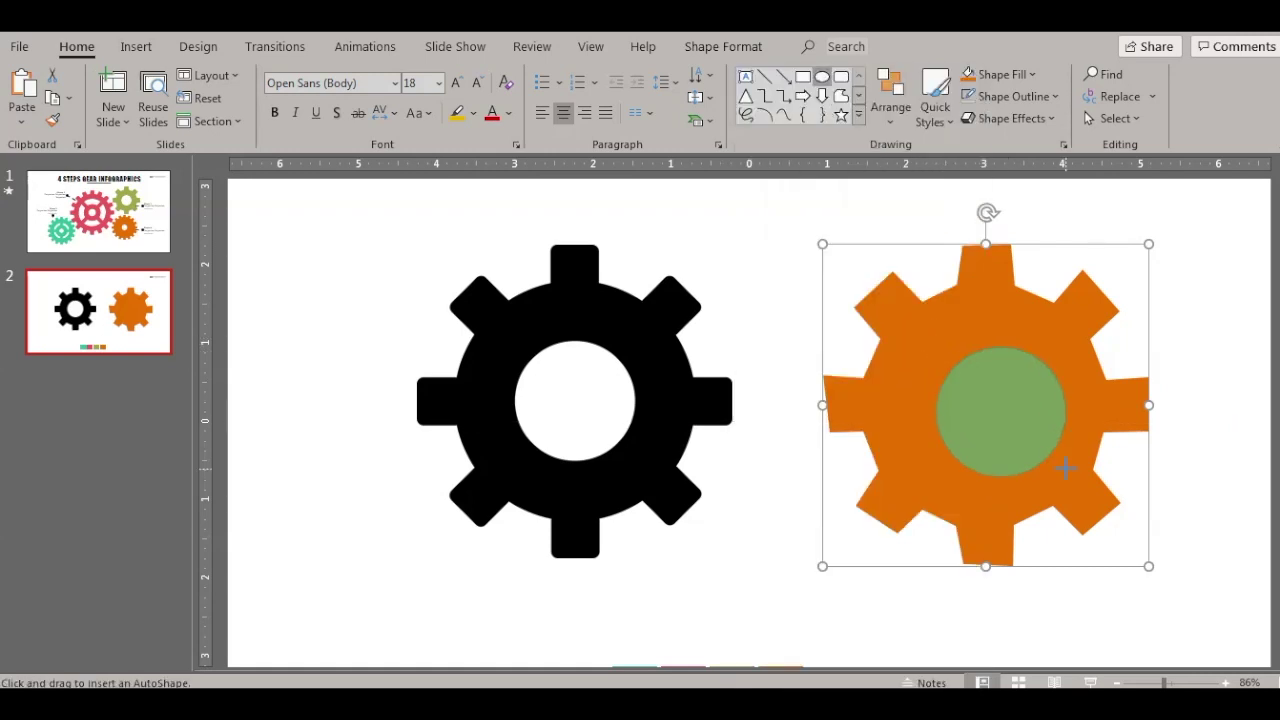
pyautogui.moveTo(1006, 400); pyautogui.dragTo(1014, 409)
pyautogui.click(1031, 74)
pyautogui.click(975, 128)
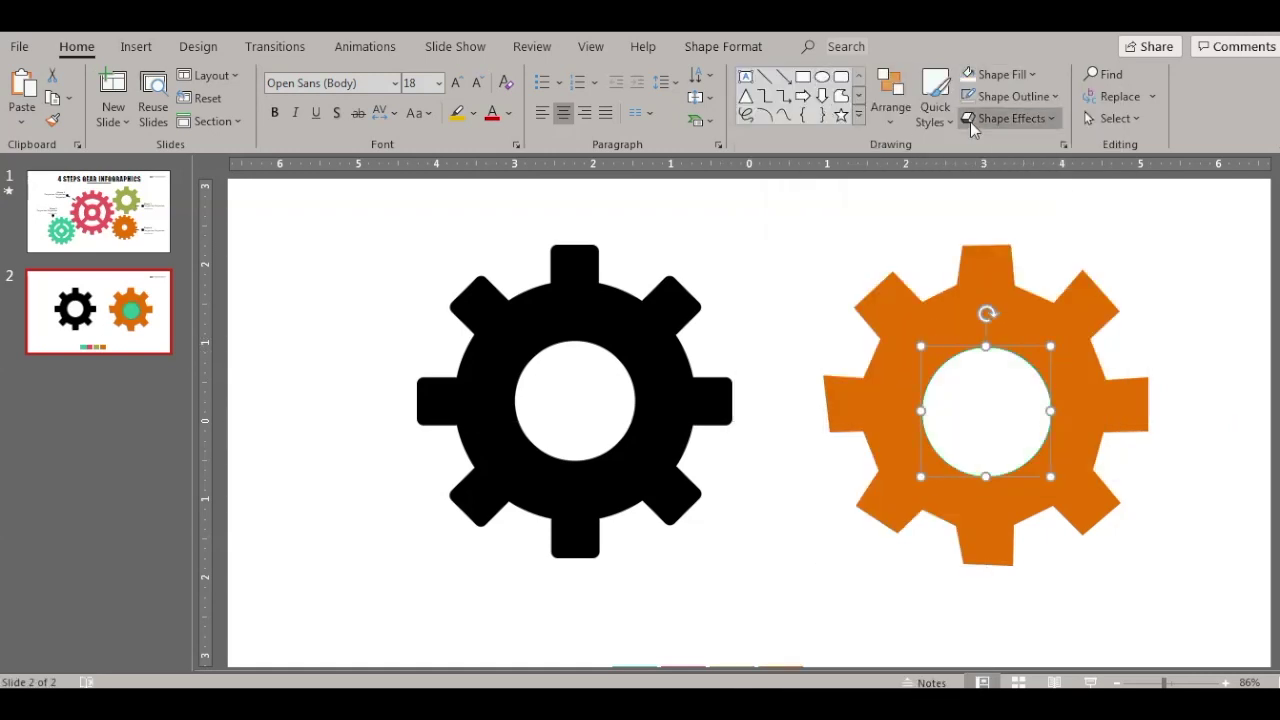
# Recolour the whole gear with a new fill swatch.
pyautogui.moveTo(1163, 682); pyautogui.dragTo(1157, 682)
pyautogui.click(1070, 415)
pyautogui.click(1000, 74)
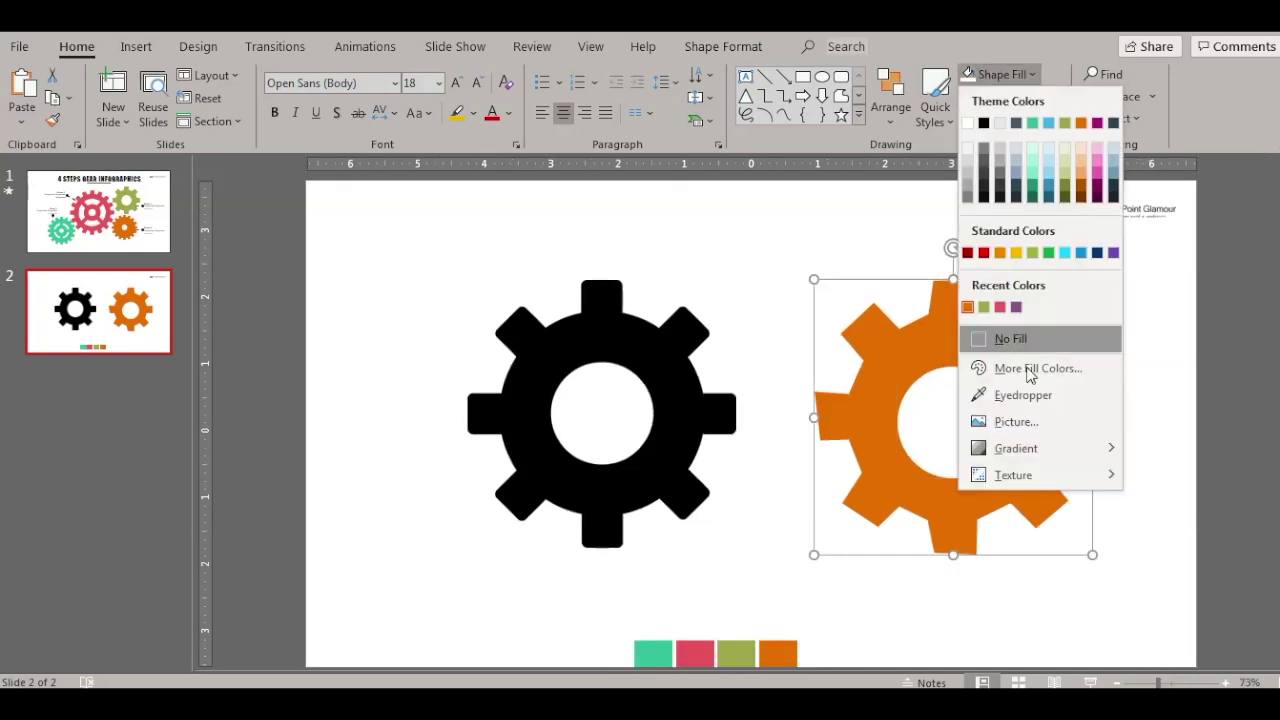
pyautogui.click(1023, 395)
pyautogui.click(736, 652)
pyautogui.click(760, 595)
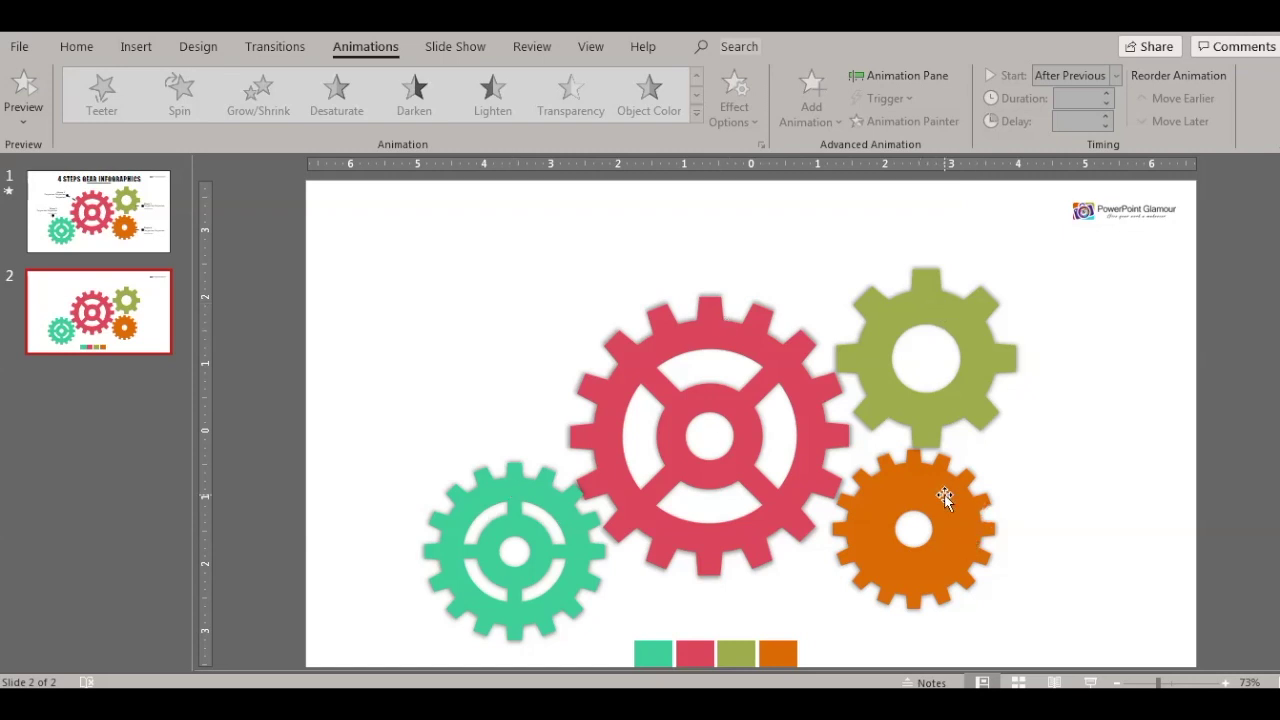
# Apply the Spin animation to the teal gear and preview it in the slide show.
pyautogui.click(478, 500)
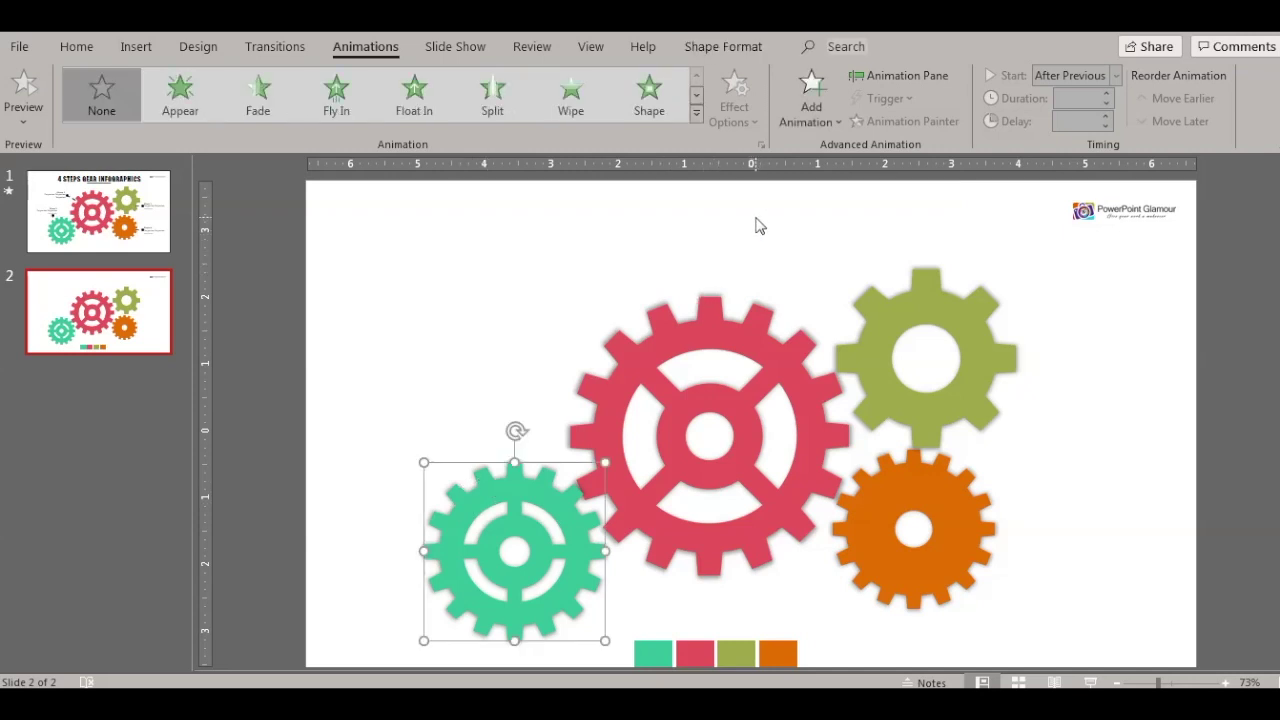
pyautogui.click(696, 113)
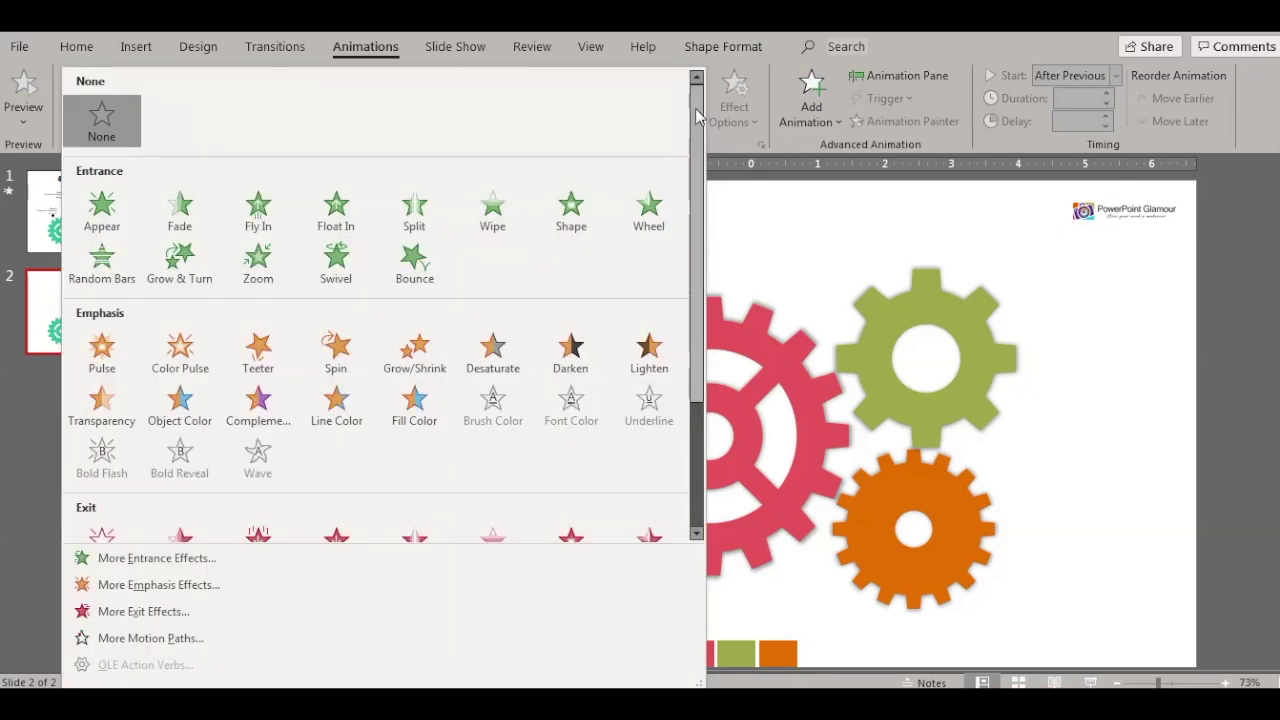
pyautogui.click(336, 350)
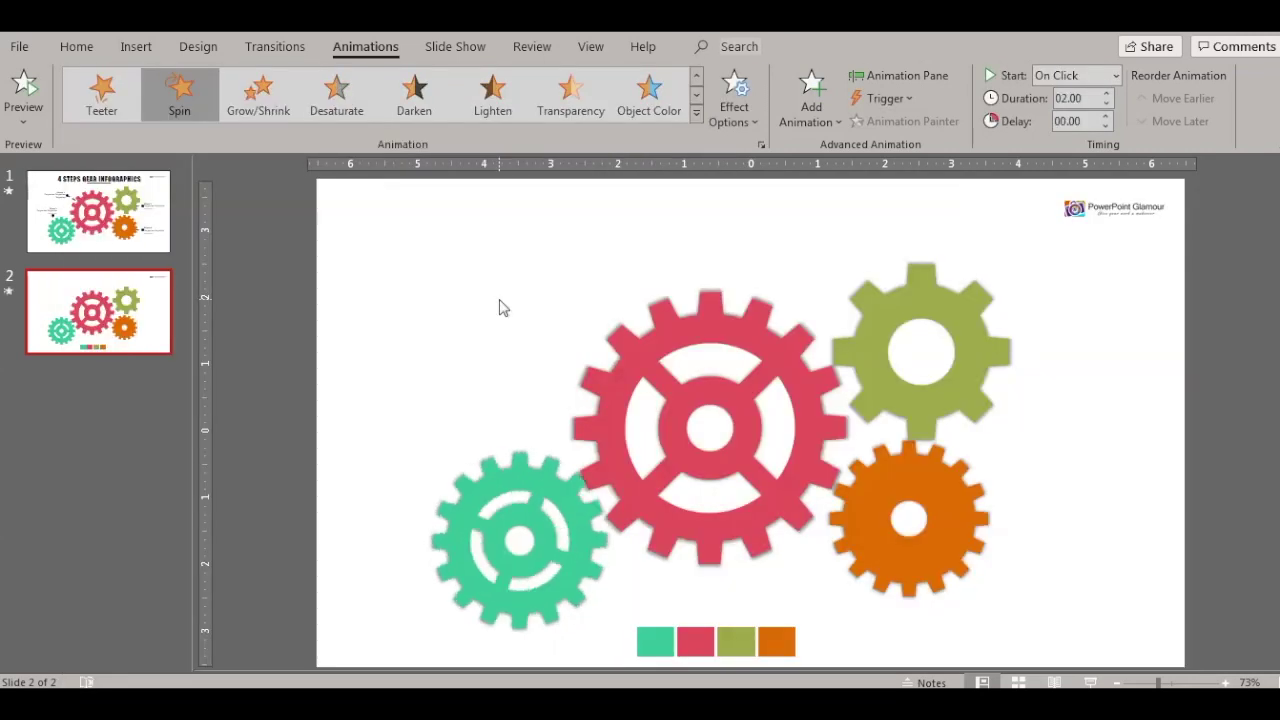
pyautogui.click(1091, 683)
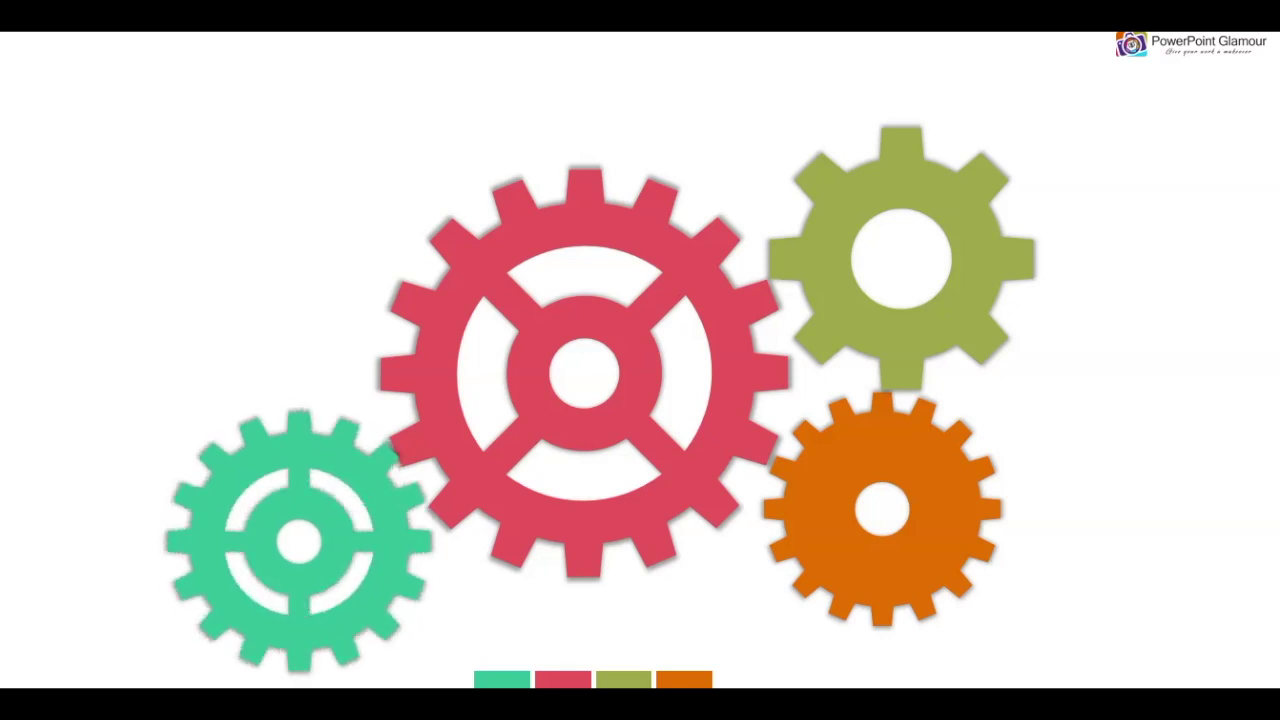
pyautogui.press('Escape')
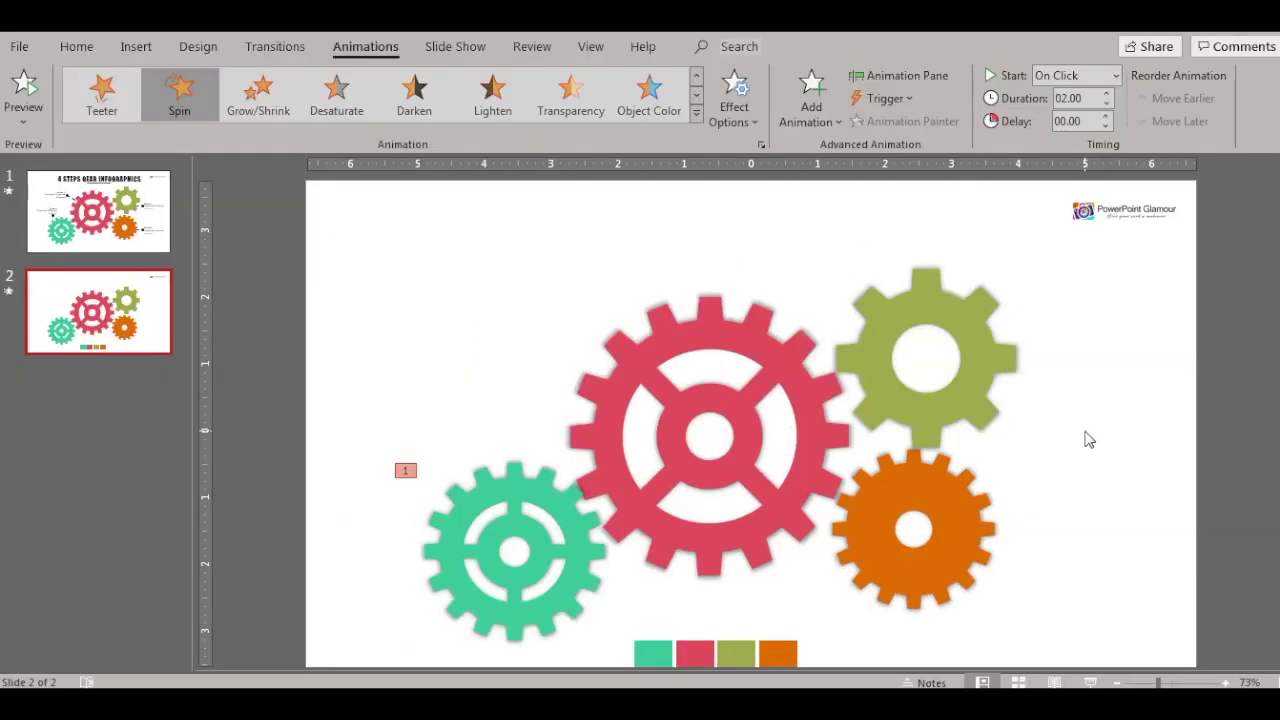
# Keep the Clockwise, Full Spin effect options, then select the large red gear.
pyautogui.click(755, 124)
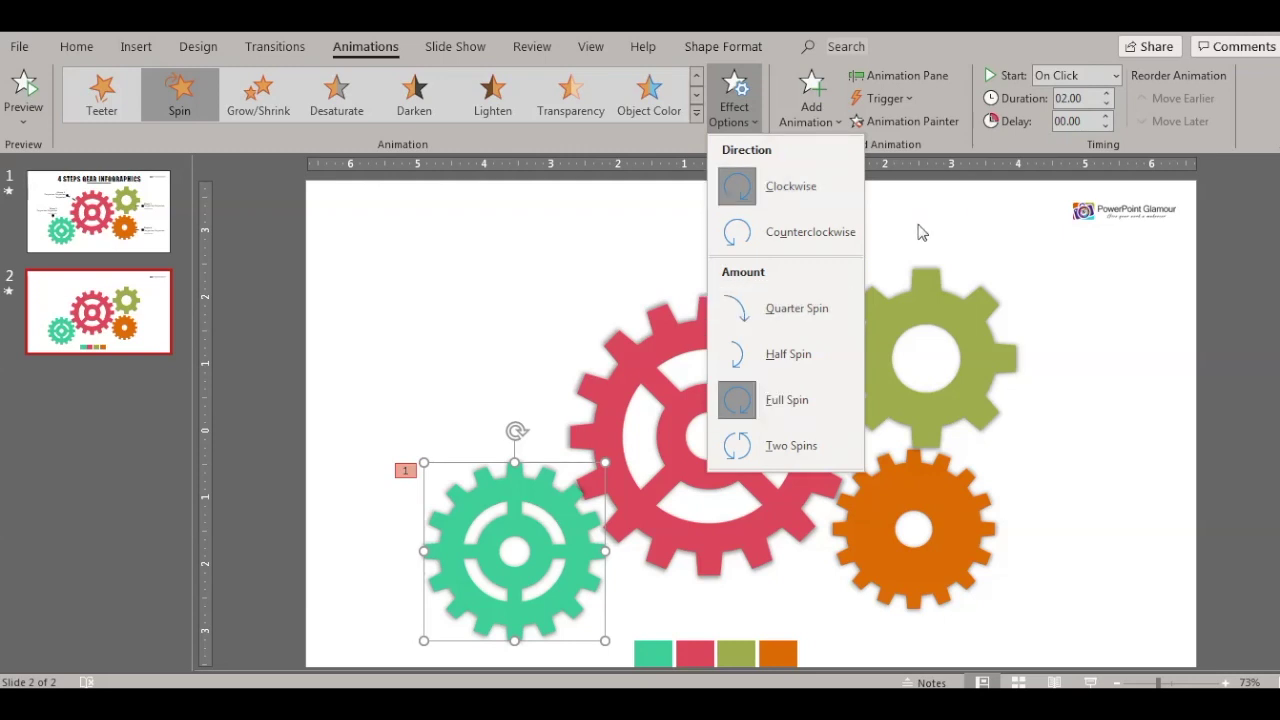
pyautogui.click(922, 232)
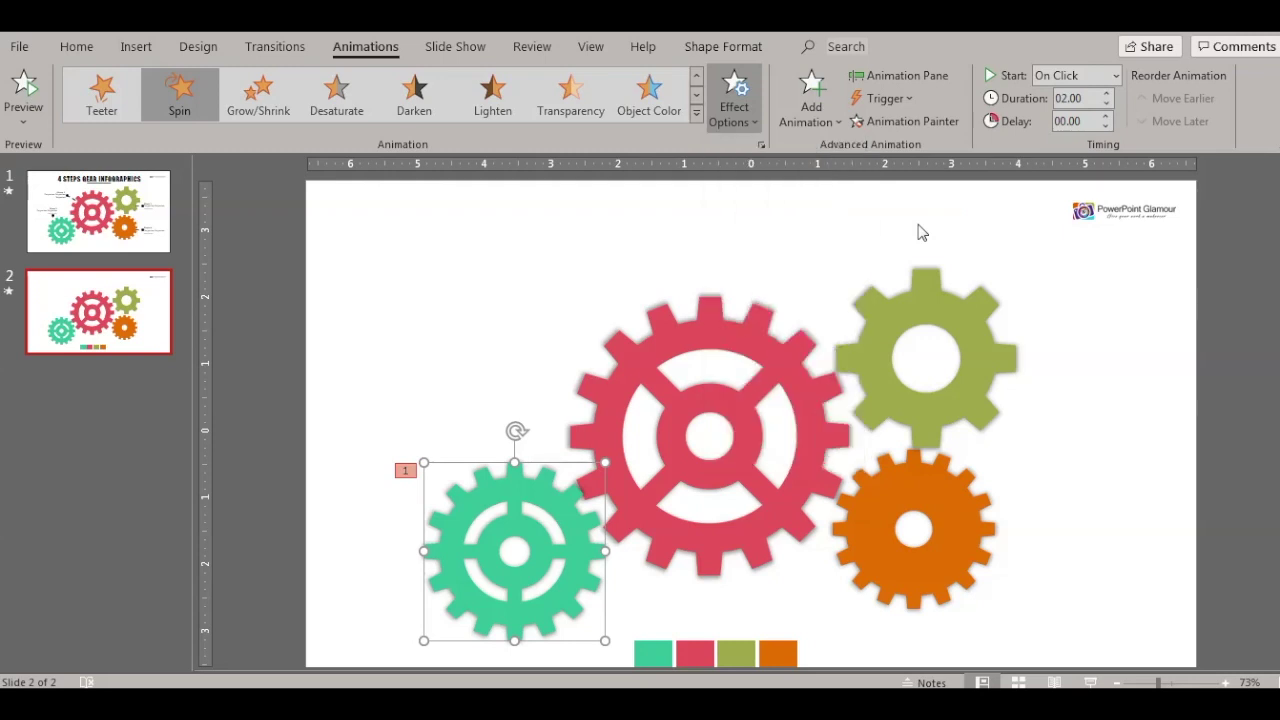
pyautogui.click(712, 321)
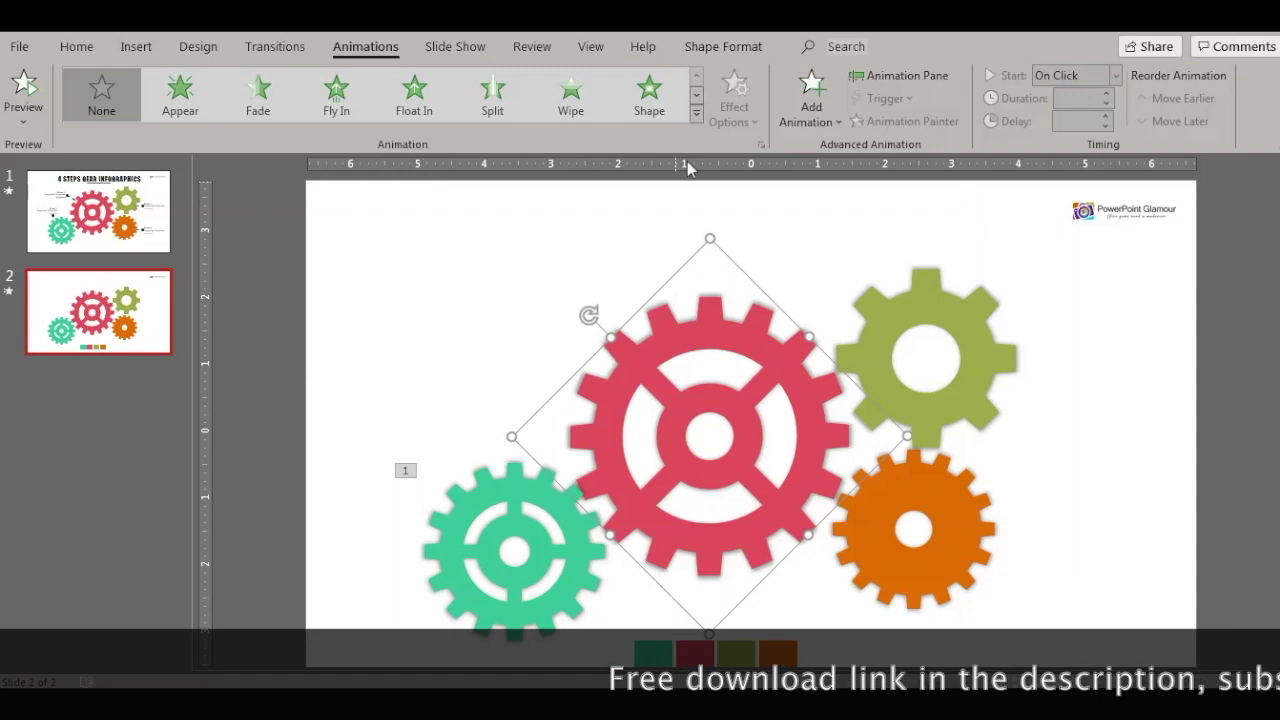
# Give the red gear a counterclockwise Spin animation.
pyautogui.click(696, 113)
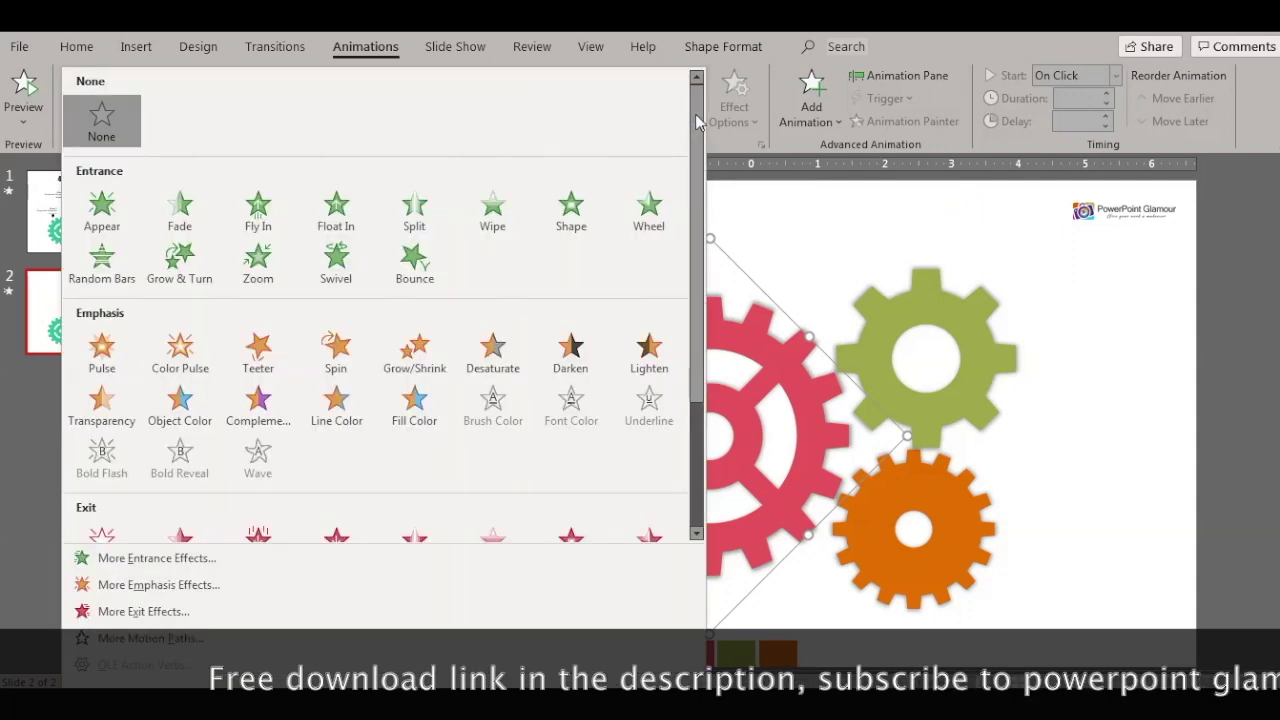
pyautogui.click(336, 350)
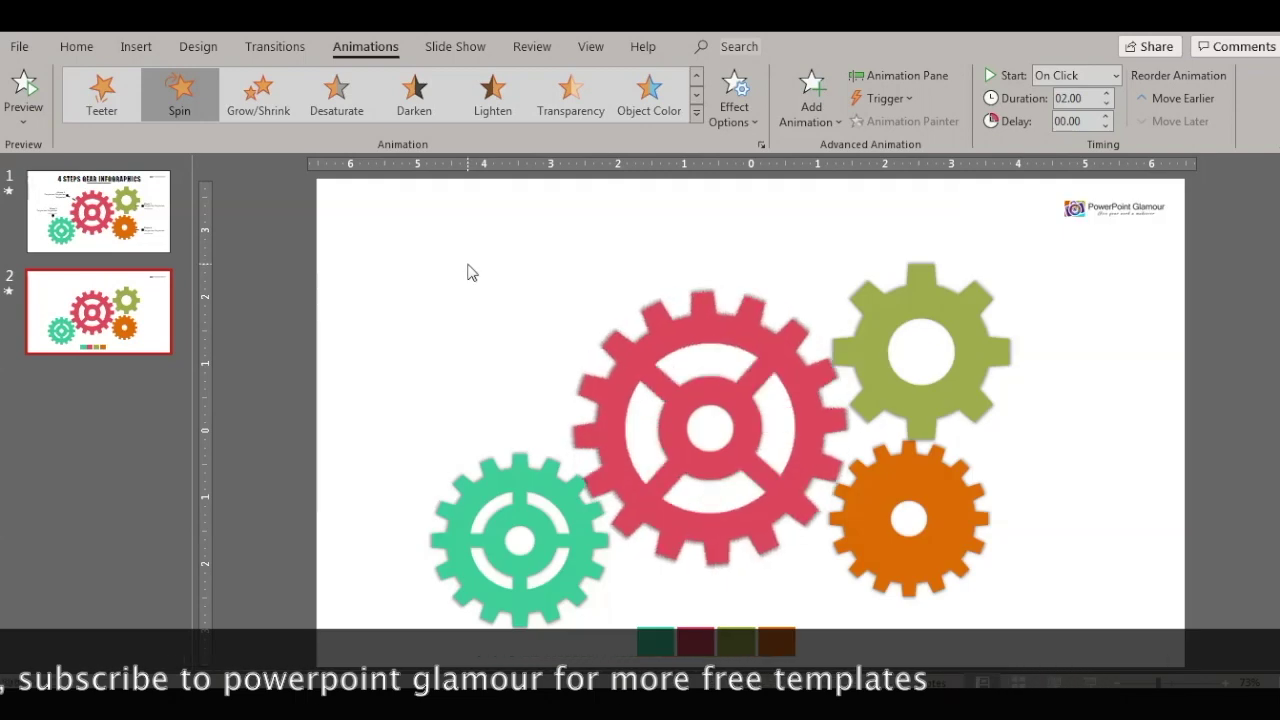
pyautogui.click(756, 116)
pyautogui.click(773, 241)
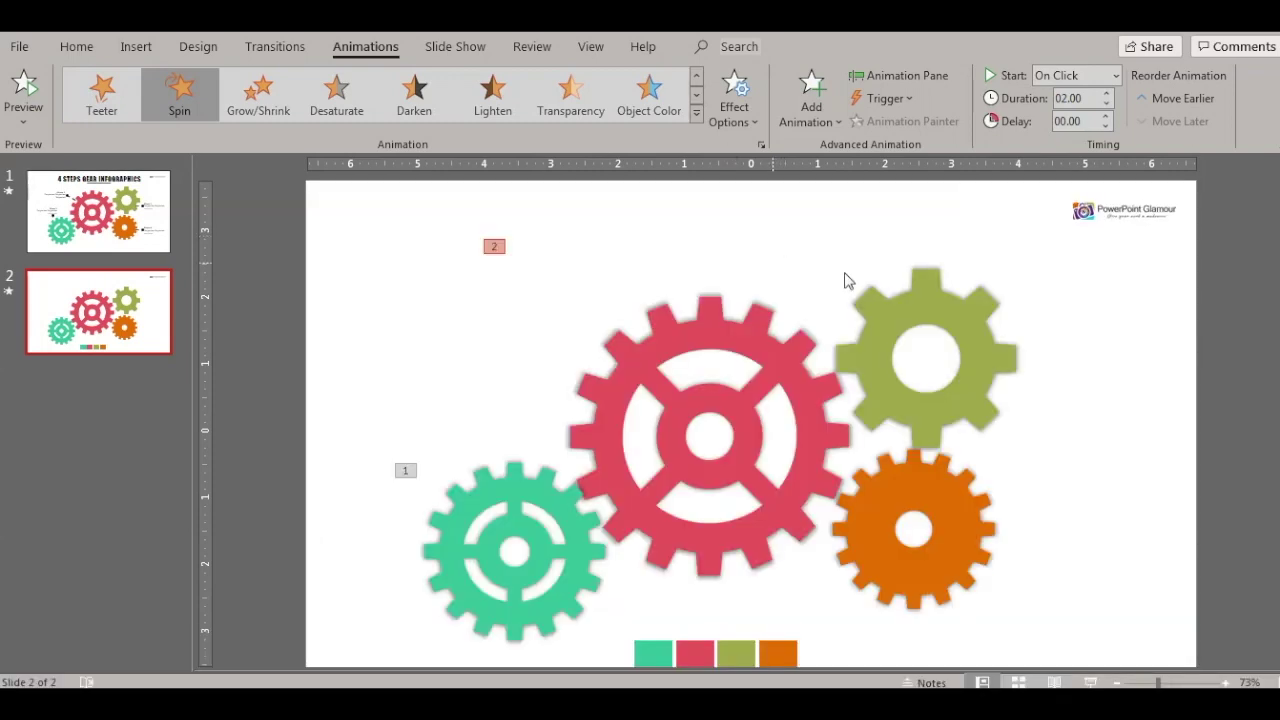
# Give the olive-green gear a Spin animation with its default direction.
pyautogui.click(946, 306)
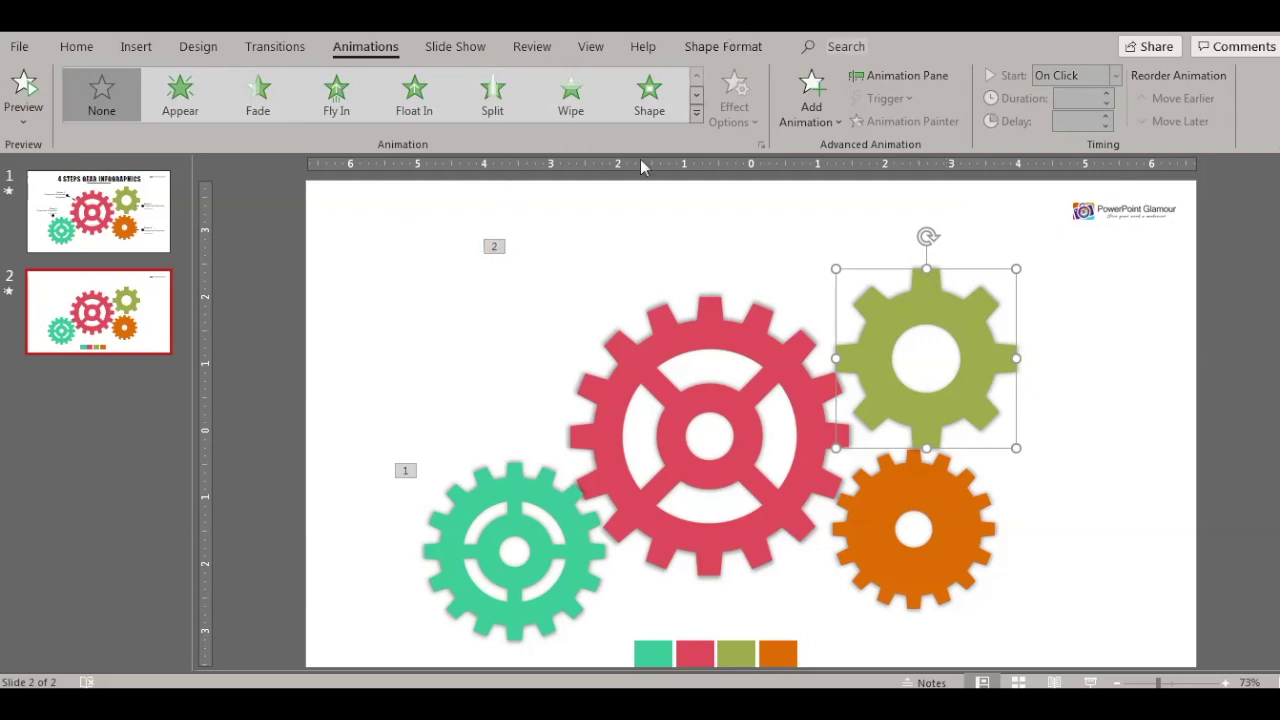
pyautogui.click(695, 116)
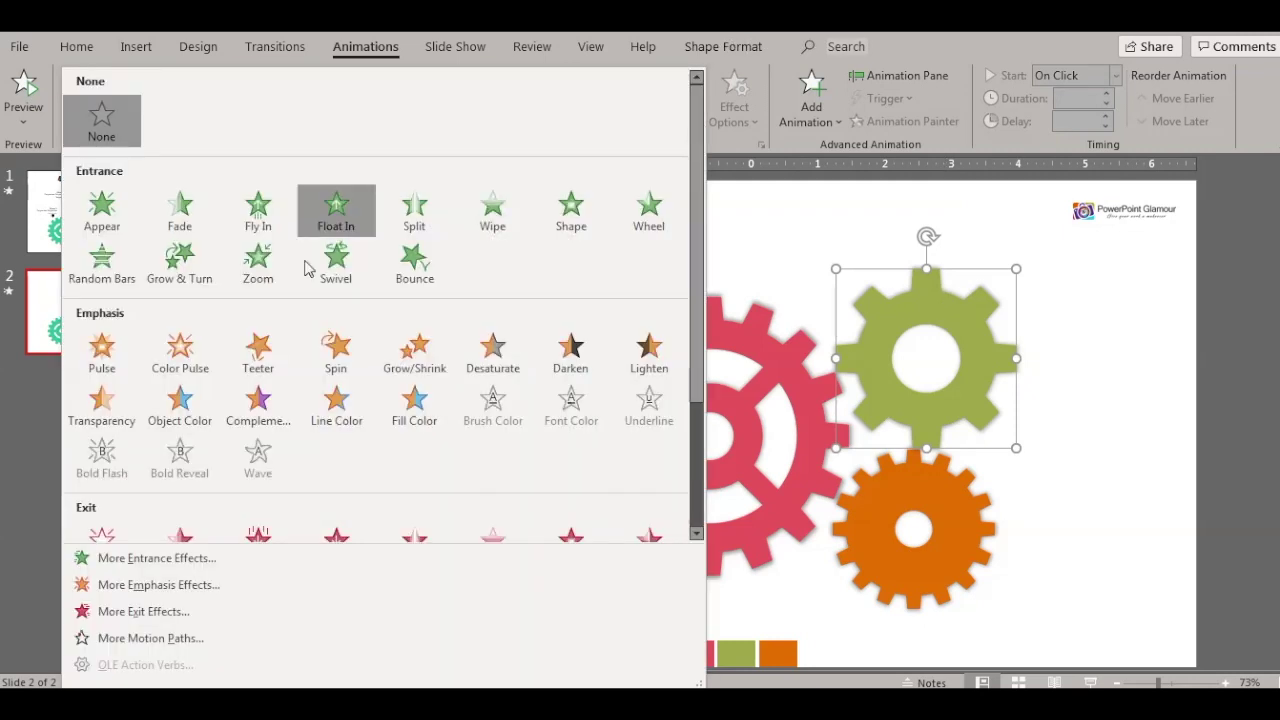
pyautogui.click(336, 351)
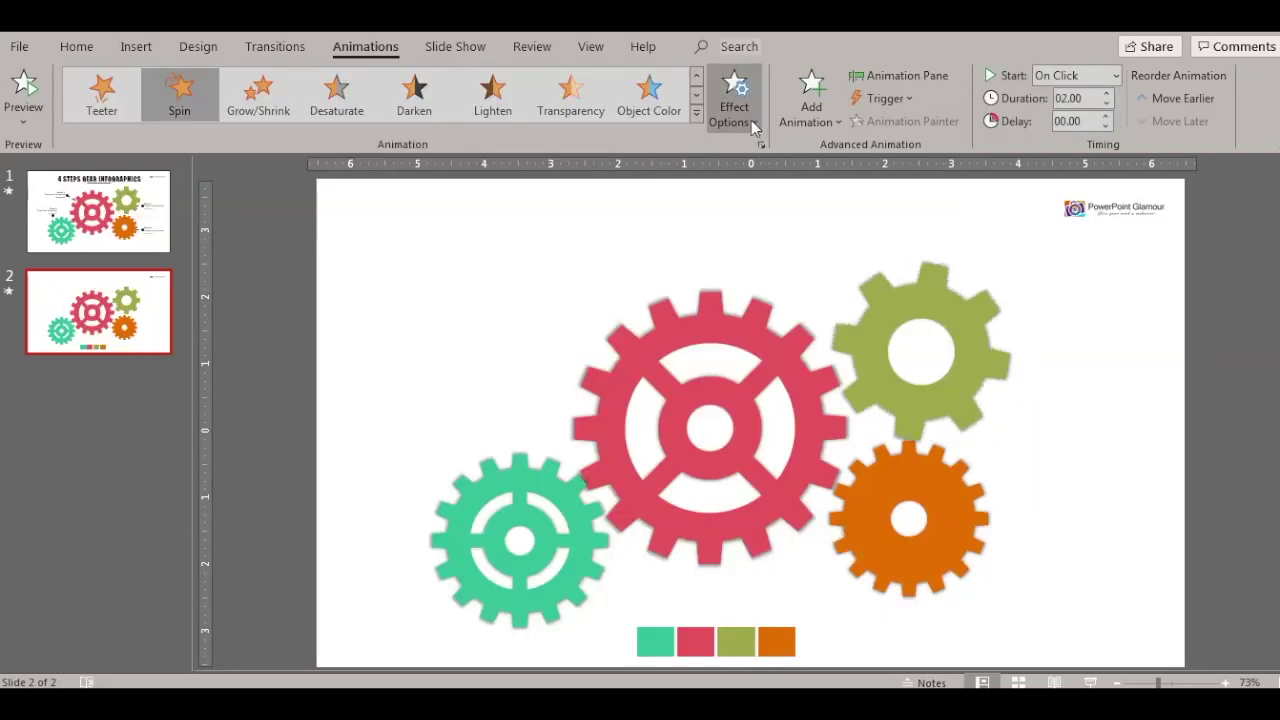
pyautogui.click(752, 121)
pyautogui.click(615, 278)
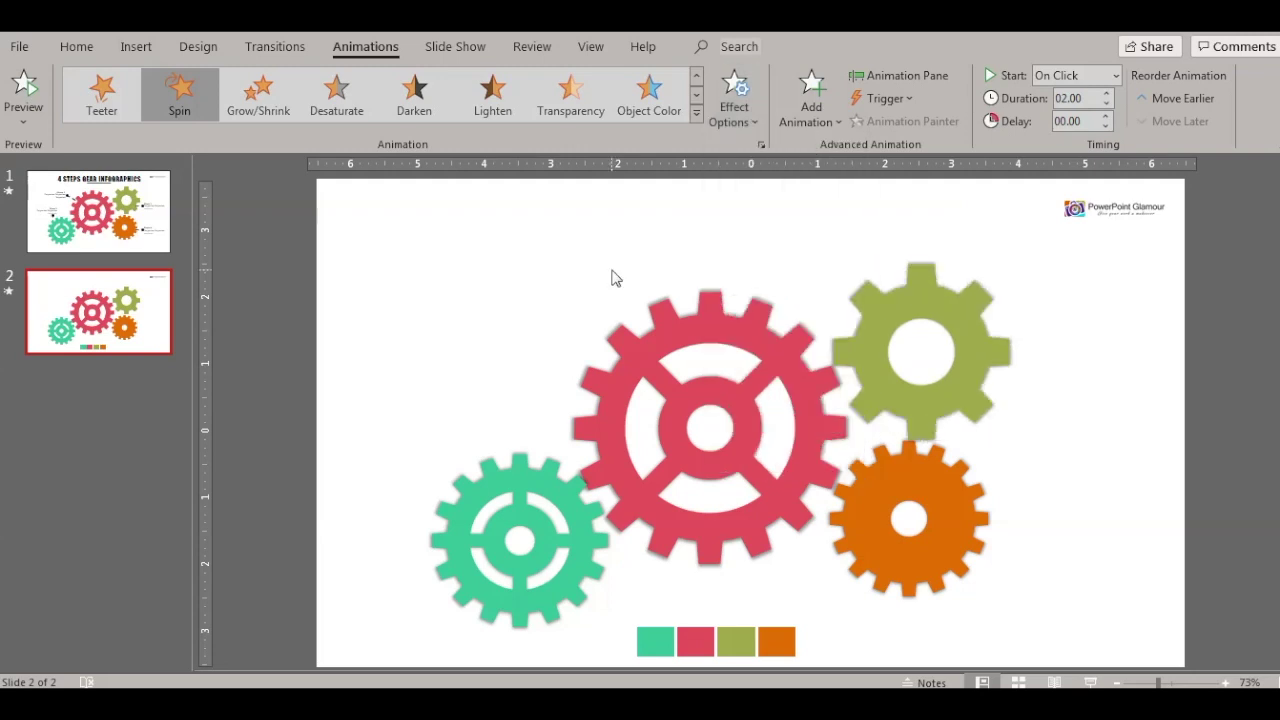
# Give the orange gear a counterclockwise Spin animation.
pyautogui.click(954, 489)
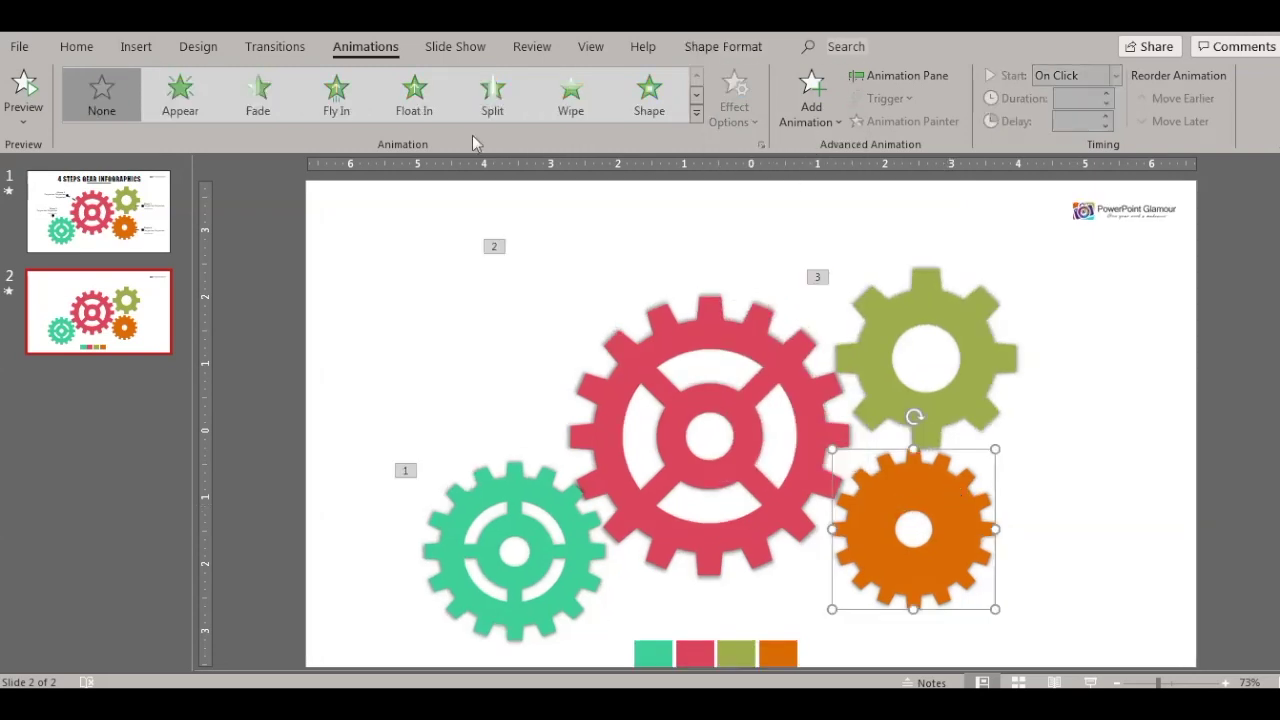
pyautogui.click(697, 113)
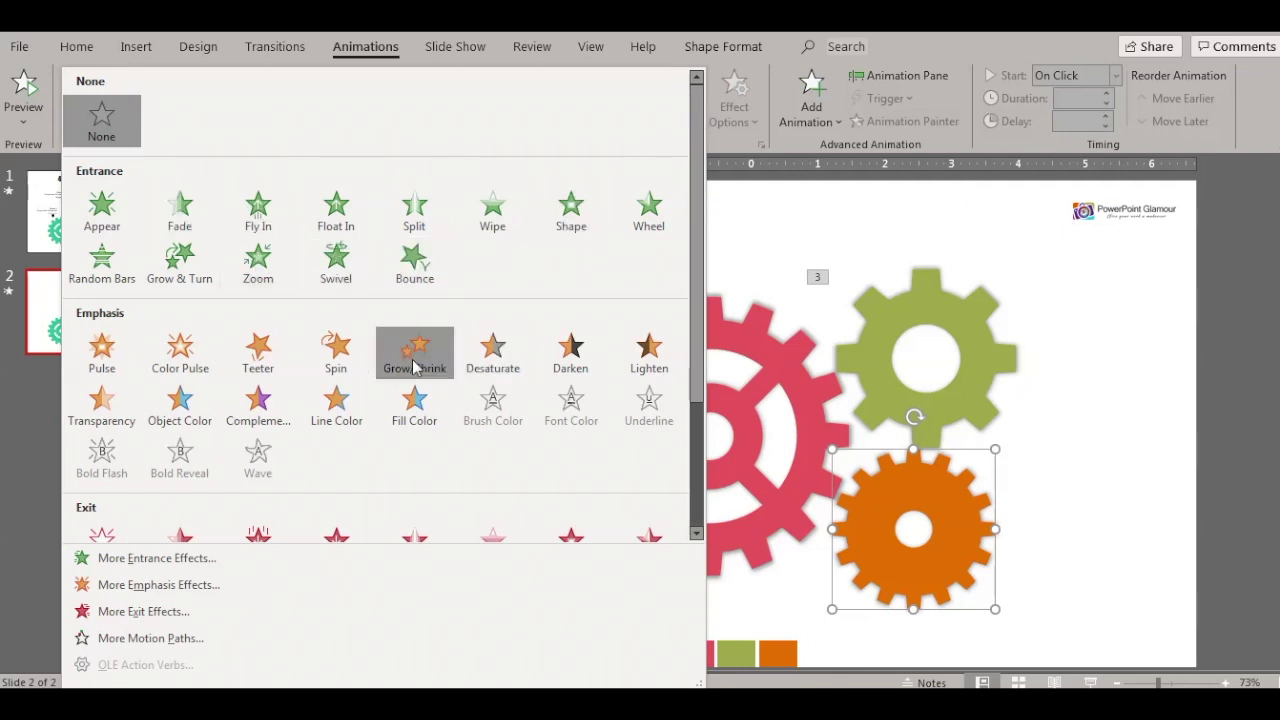
pyautogui.click(335, 366)
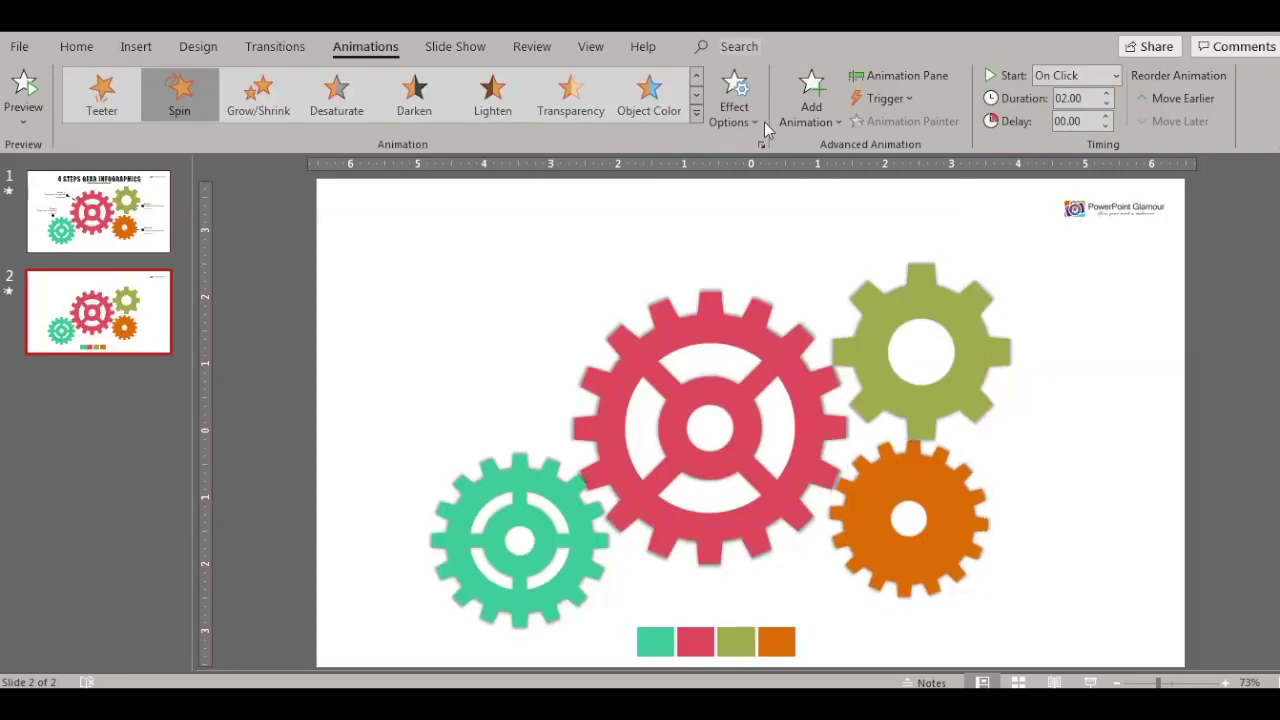
pyautogui.click(755, 123)
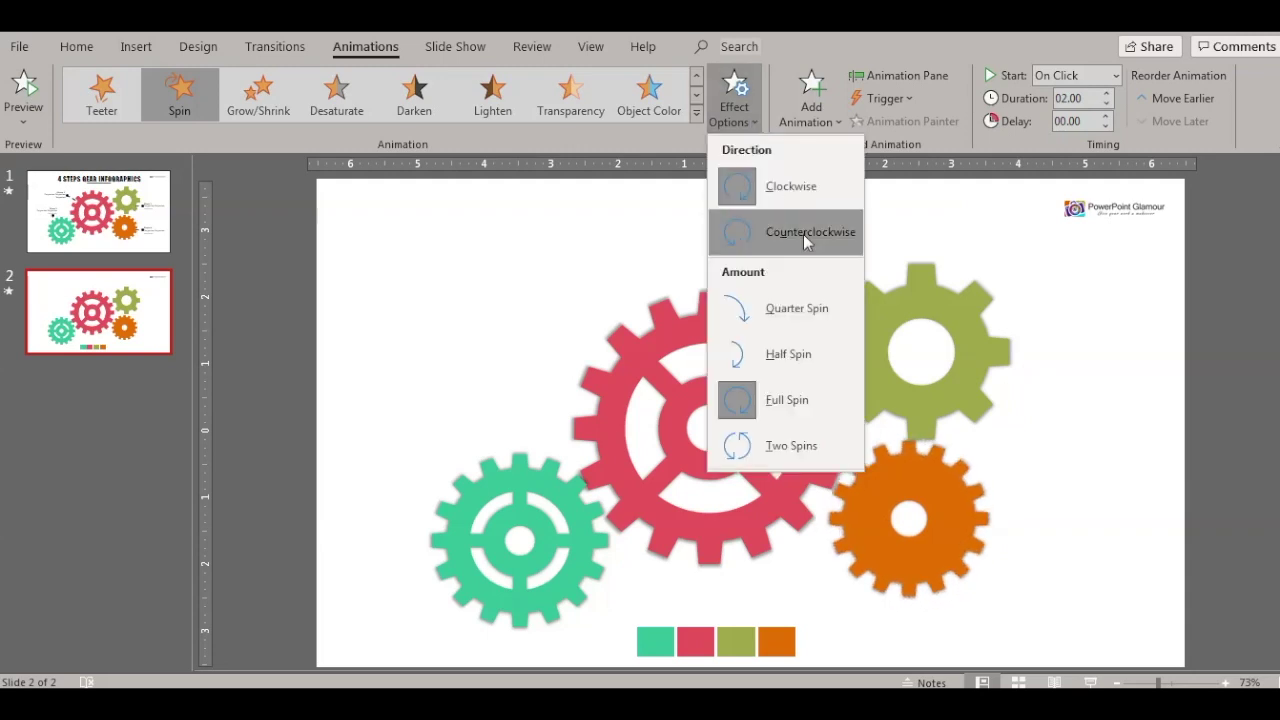
pyautogui.click(803, 234)
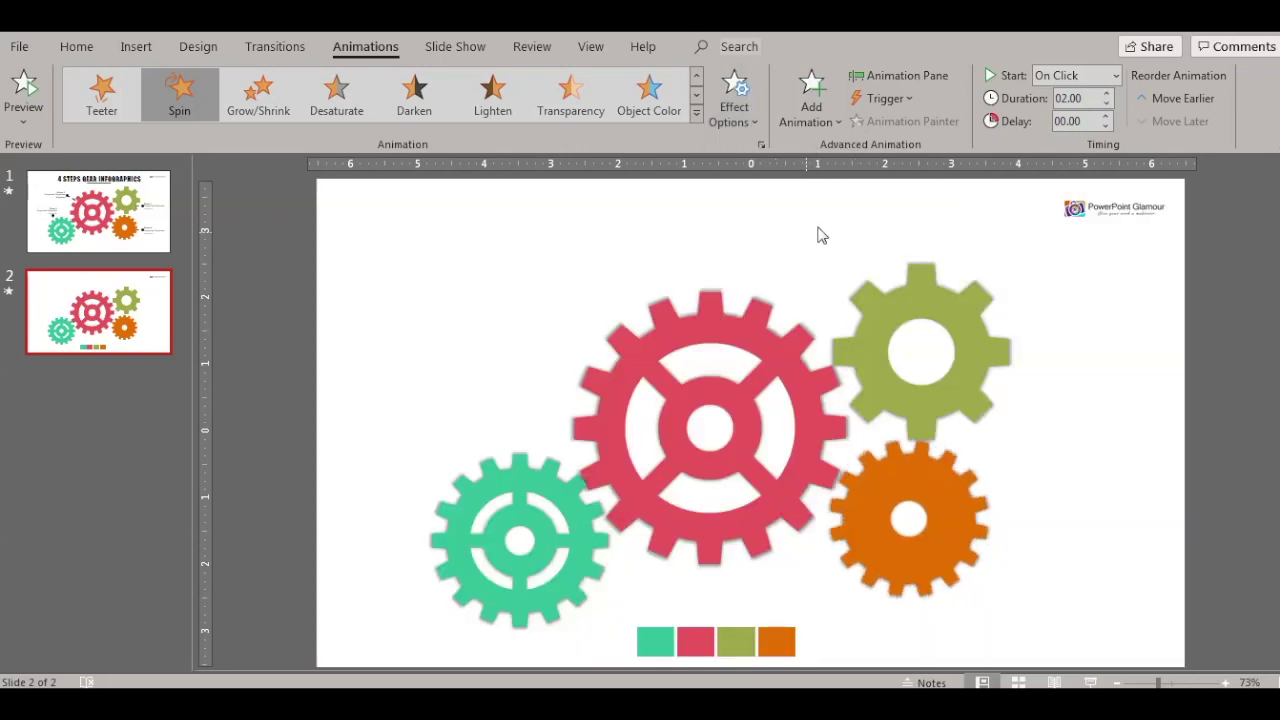
# In the Animation Pane, set the Freeform 19 spin to start With Previous.
pyautogui.click(880, 78)
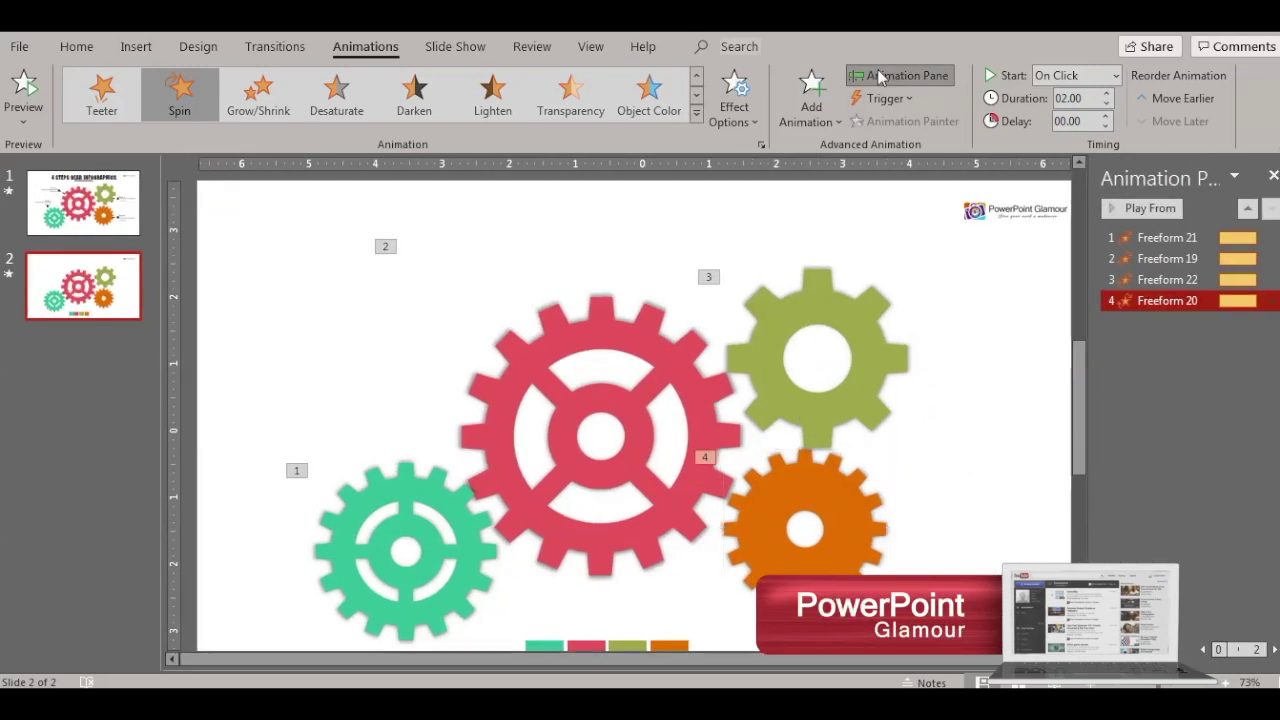
pyautogui.click(1202, 237)
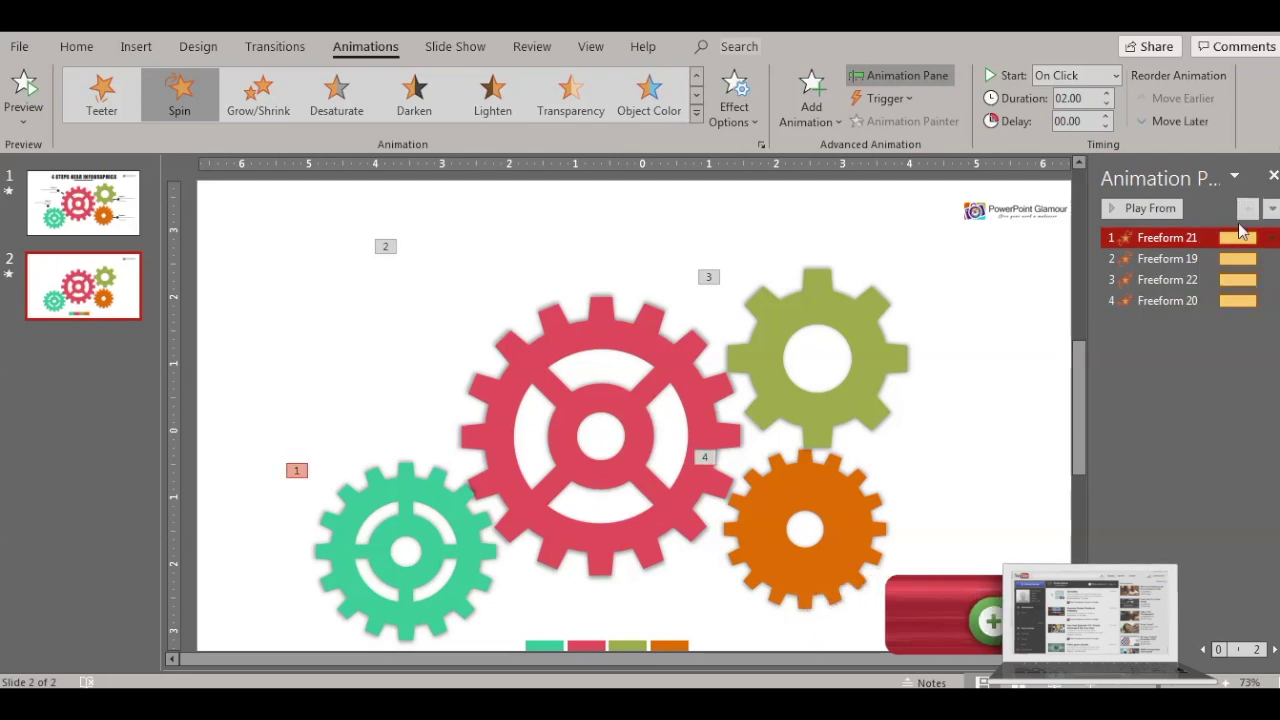
pyautogui.click(1167, 258)
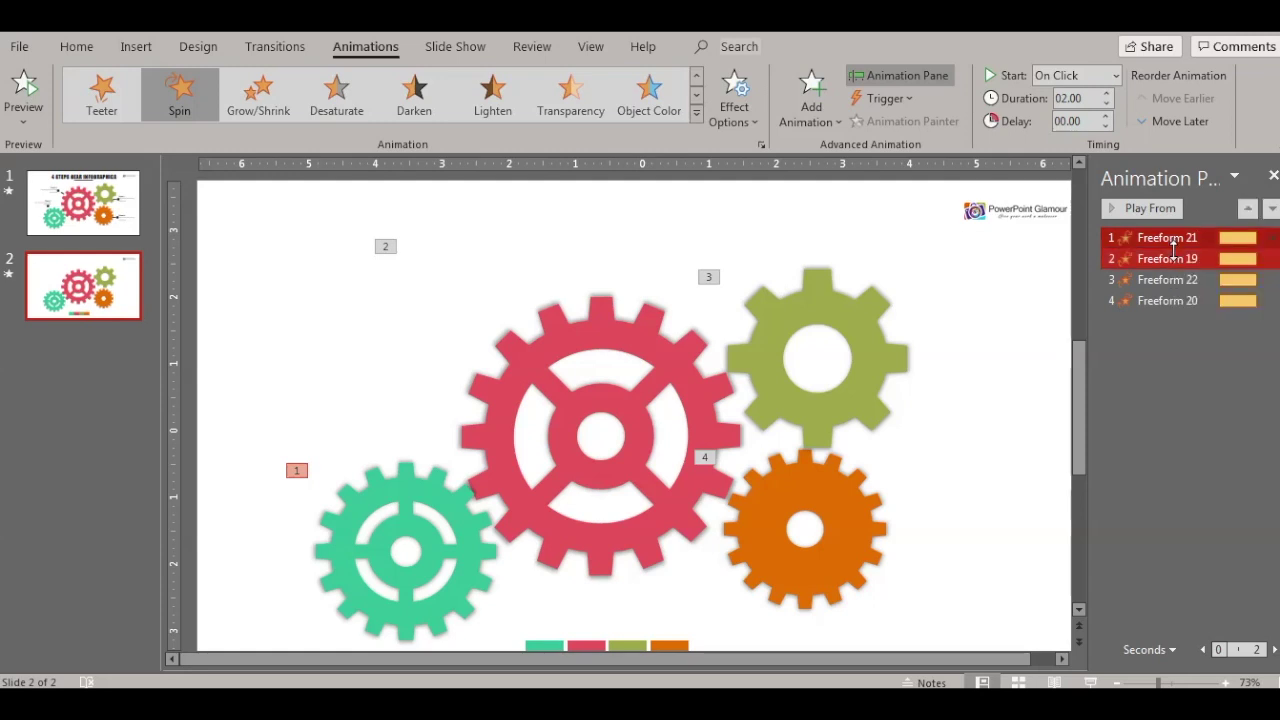
pyautogui.click(1115, 75)
pyautogui.click(1074, 120)
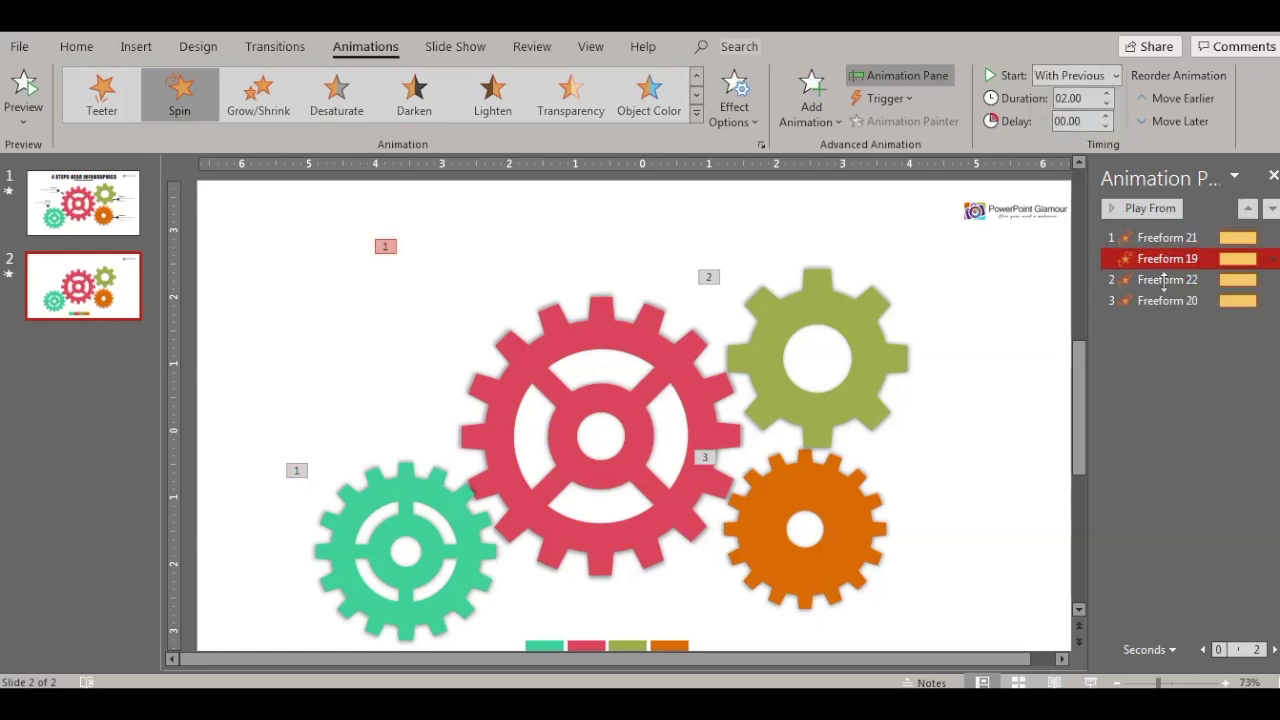
# Set the Freeform 22 and Freeform 20 spins to With Previous, then play slide 2.
pyautogui.click(1164, 280)
pyautogui.click(1116, 77)
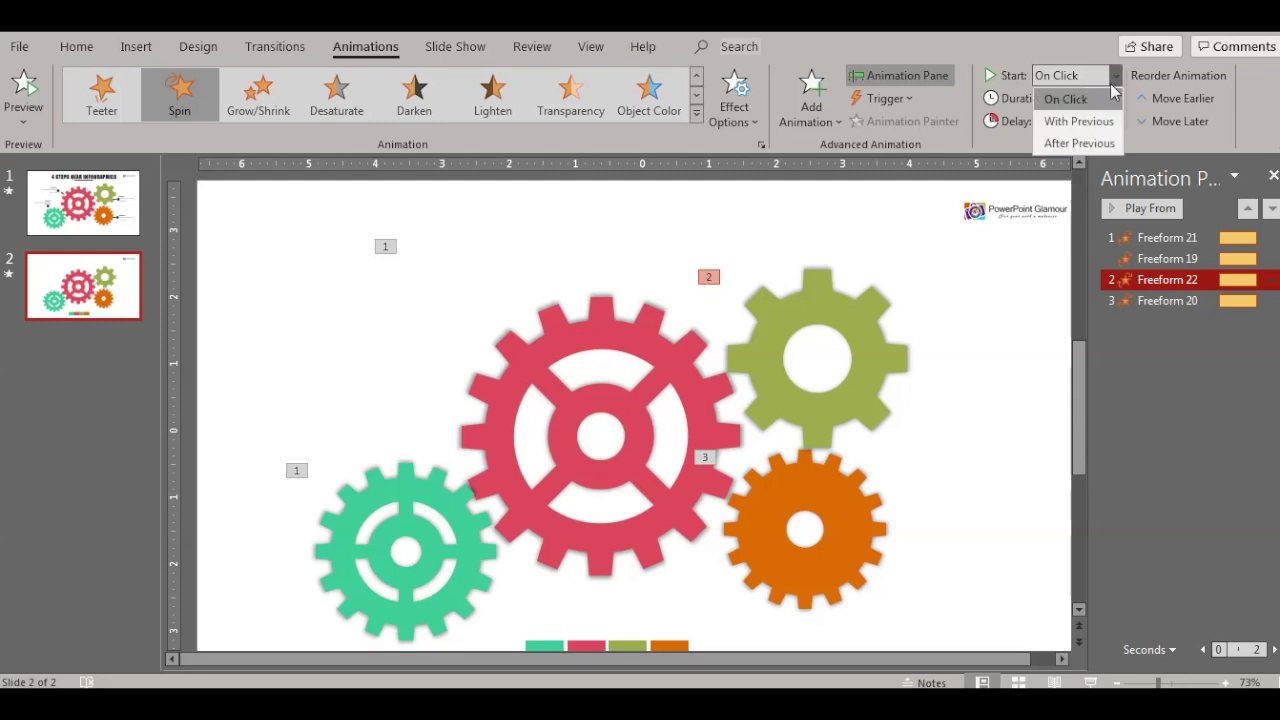
pyautogui.click(1078, 121)
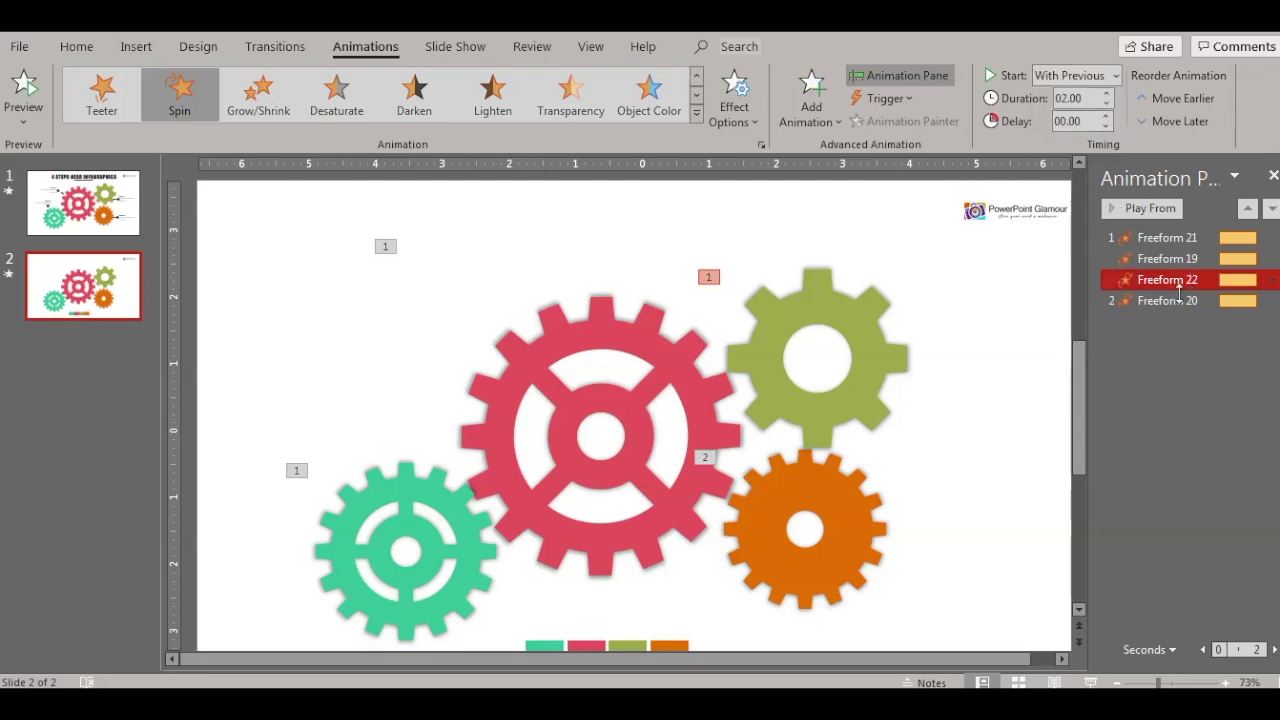
pyautogui.click(1178, 299)
pyautogui.click(1116, 80)
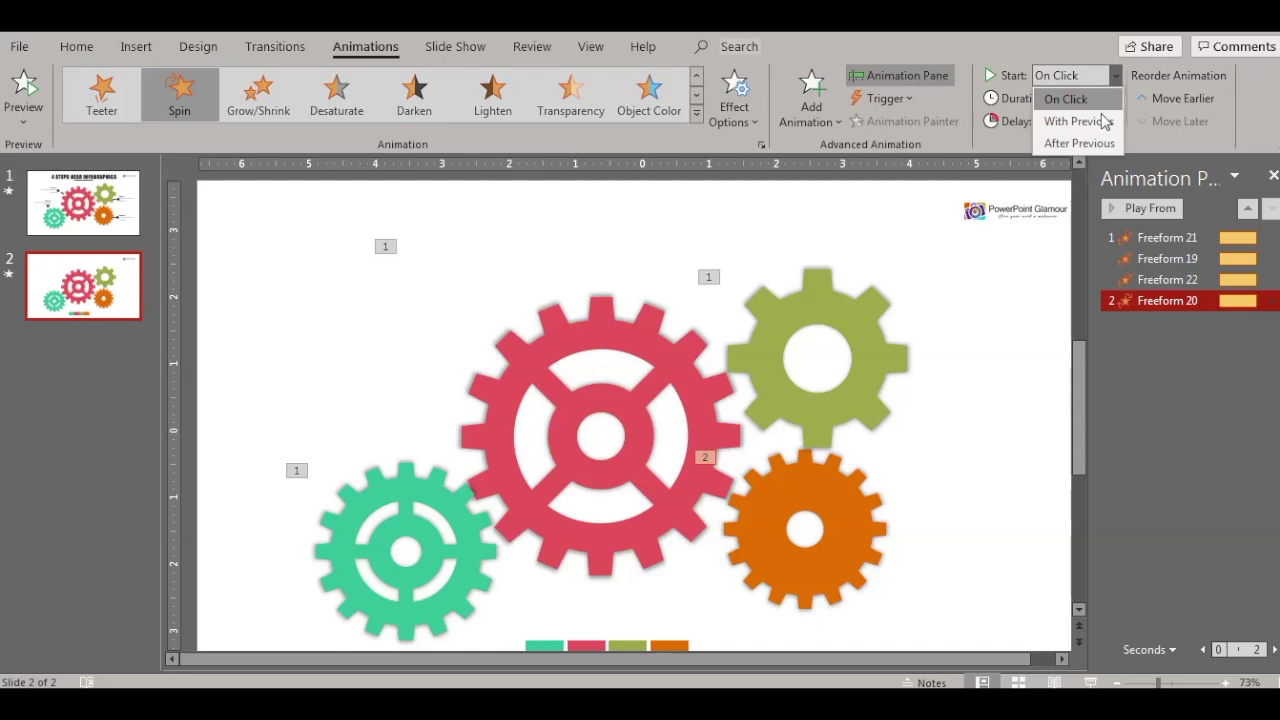
pyautogui.click(1080, 121)
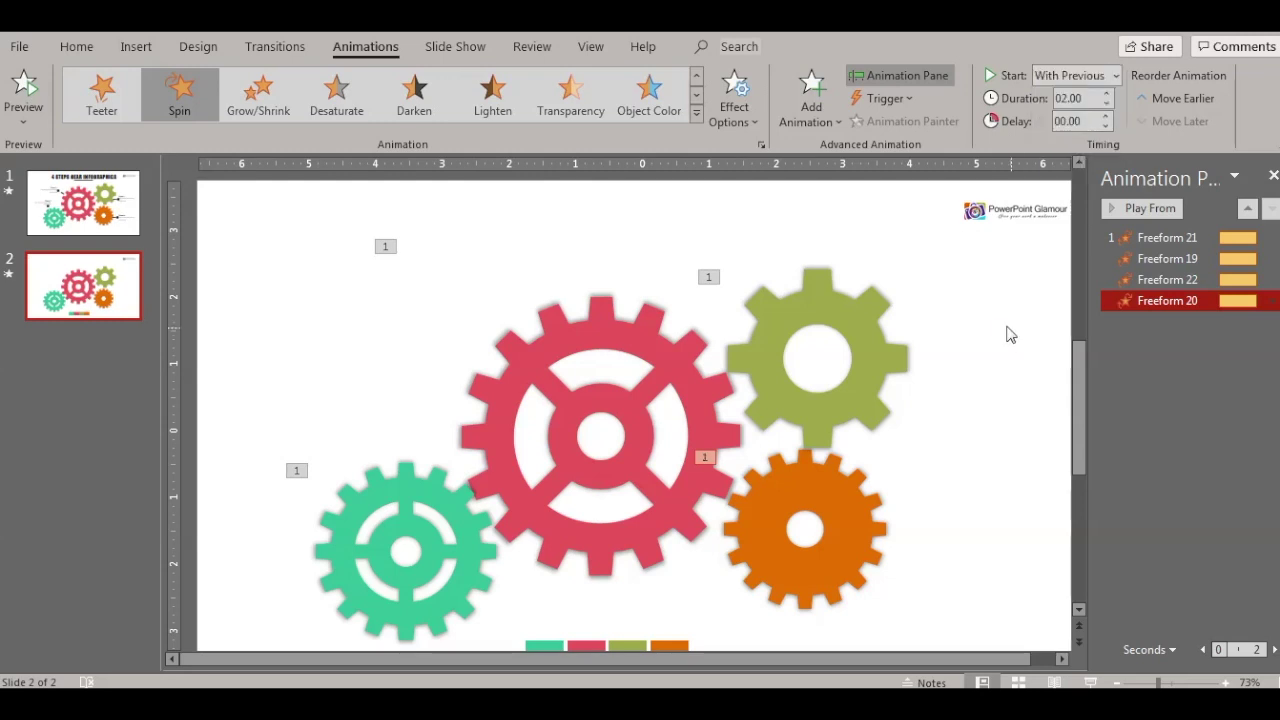
pyautogui.click(1091, 682)
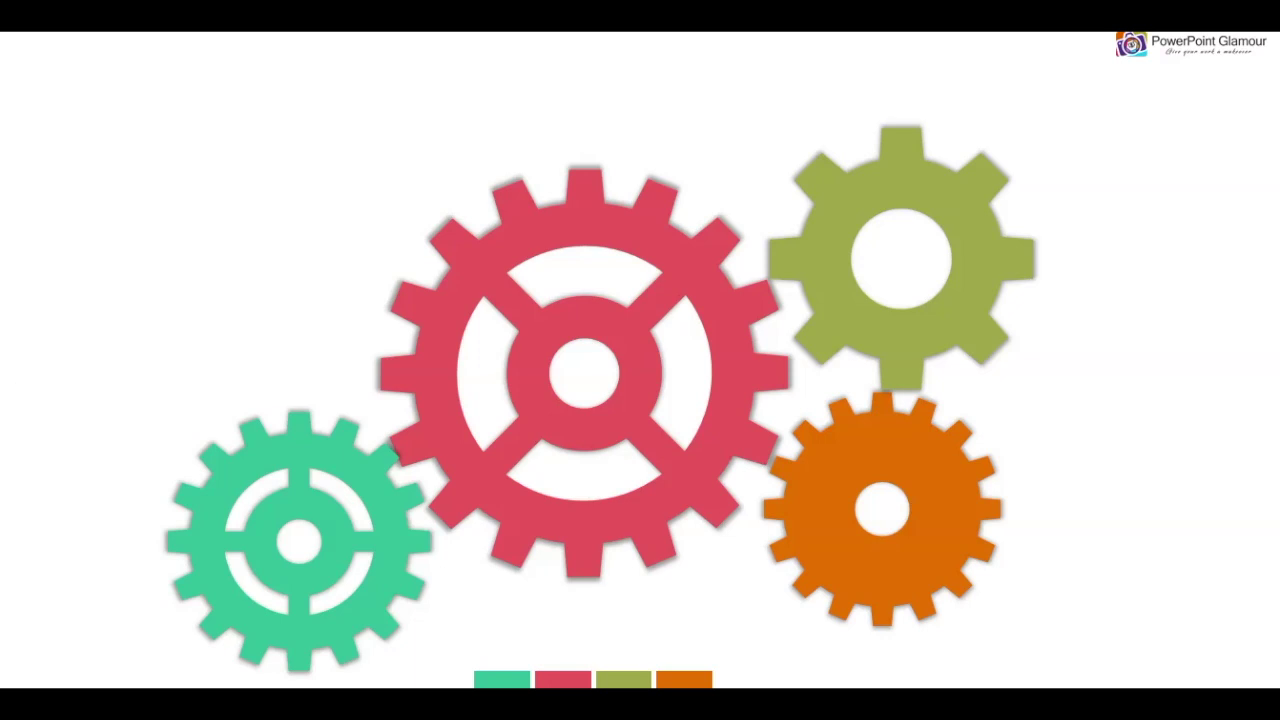
# Paste the '4 STEPS GEAR INFOGRAPHICS' title onto the gear slide and present from slide 1.
pyautogui.press('Escape')
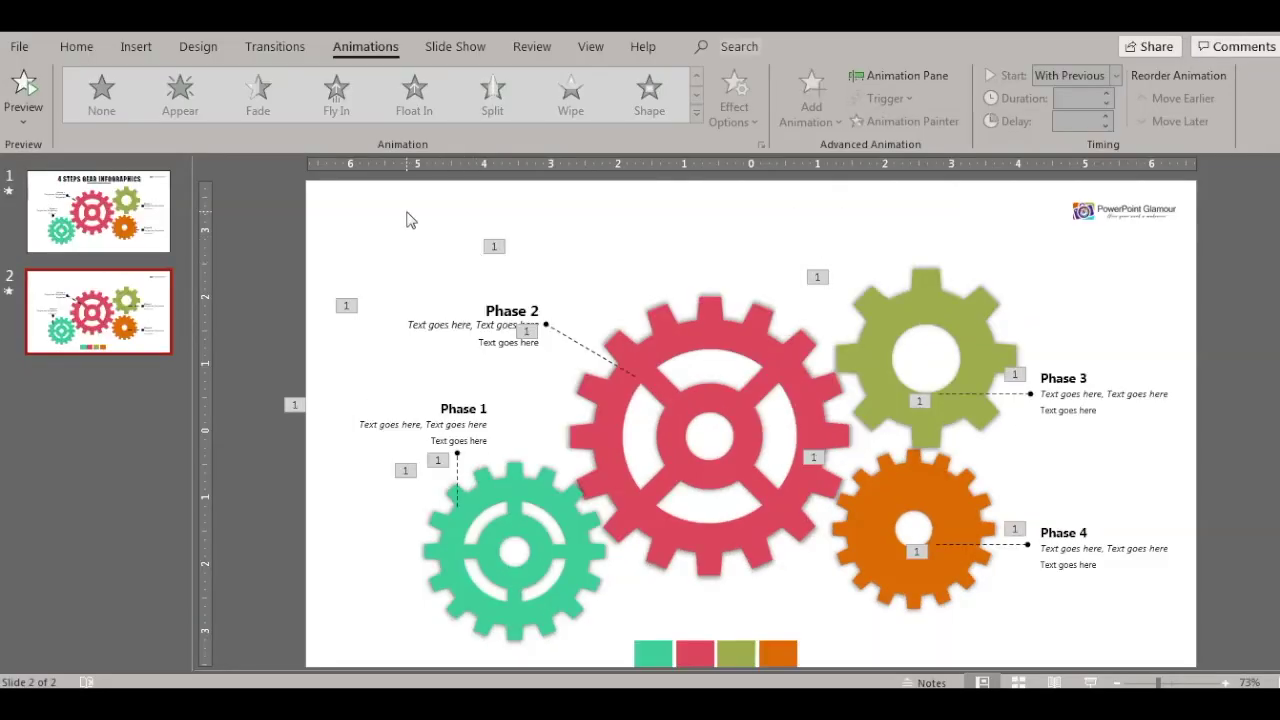
pyautogui.hotkey('ctrl', 'v')
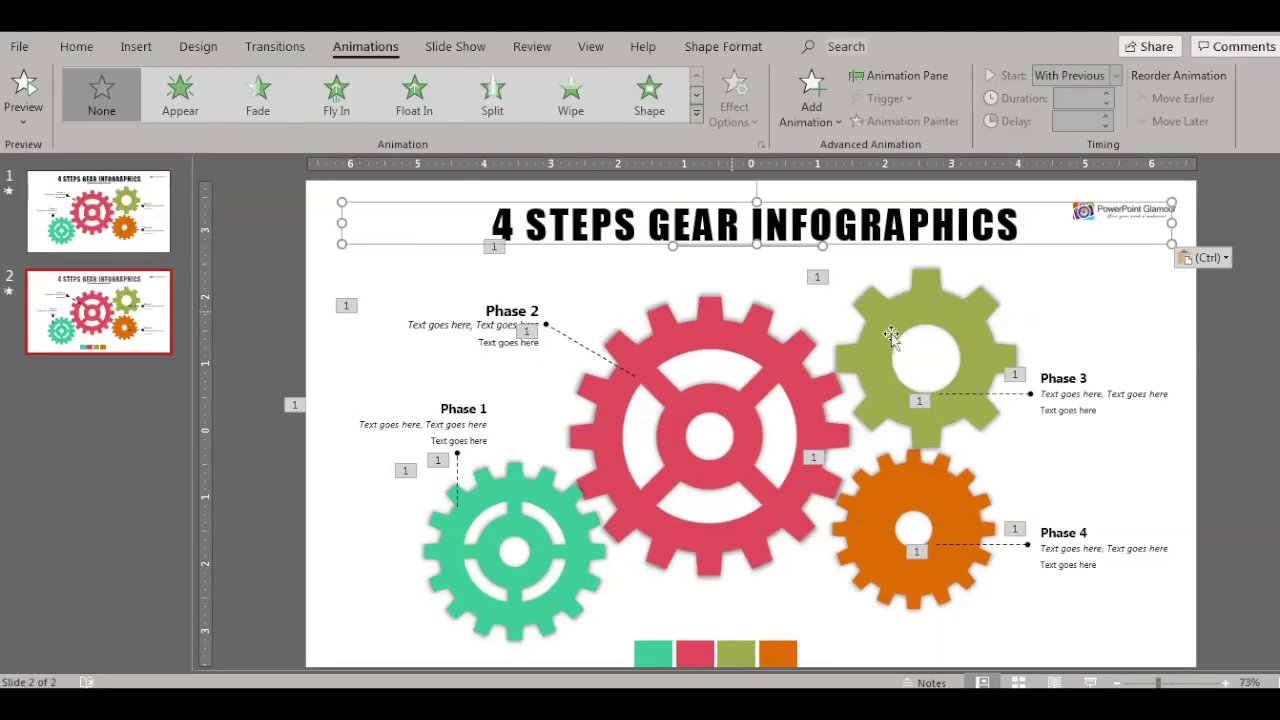
pyautogui.click(1097, 327)
pyautogui.click(67, 233)
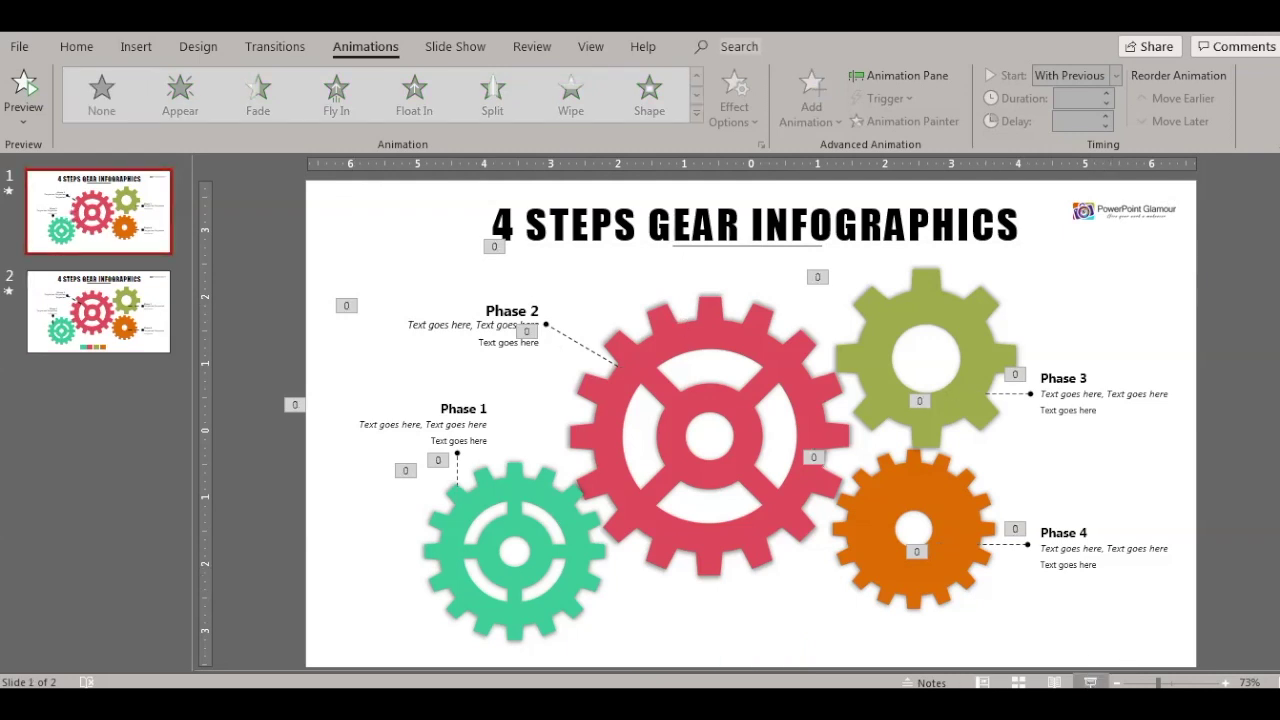
pyautogui.press('F5')
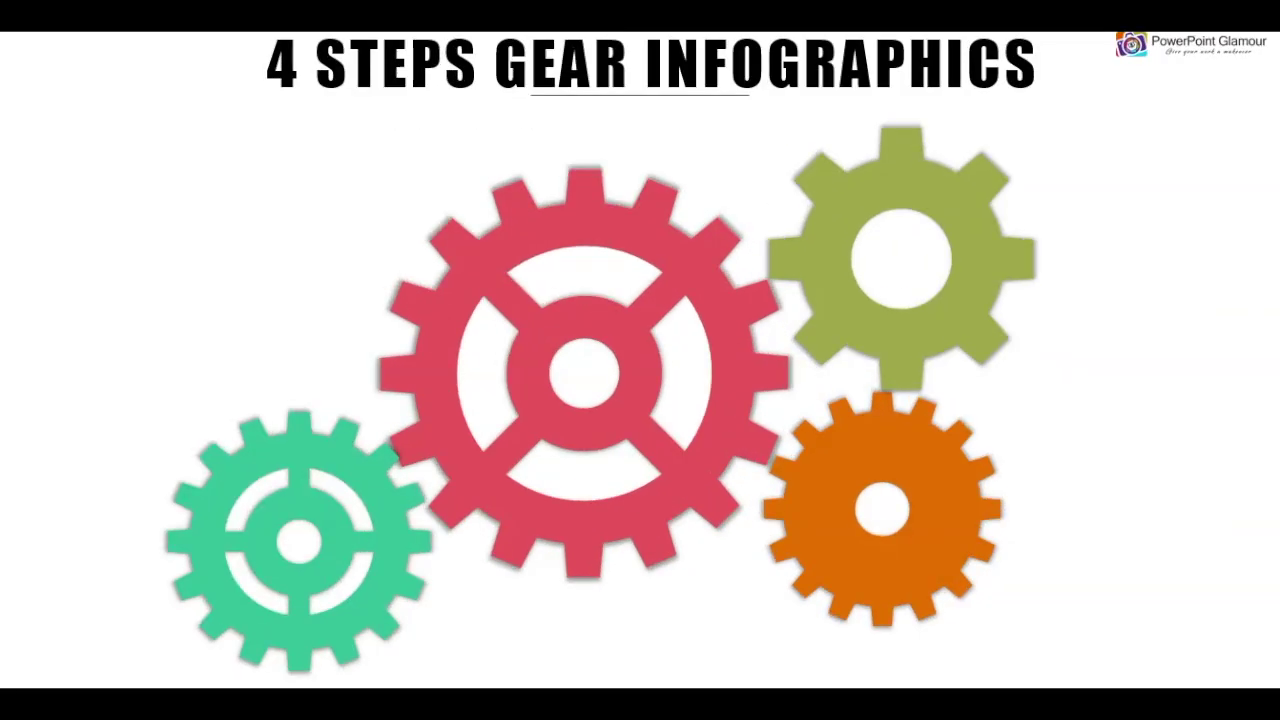